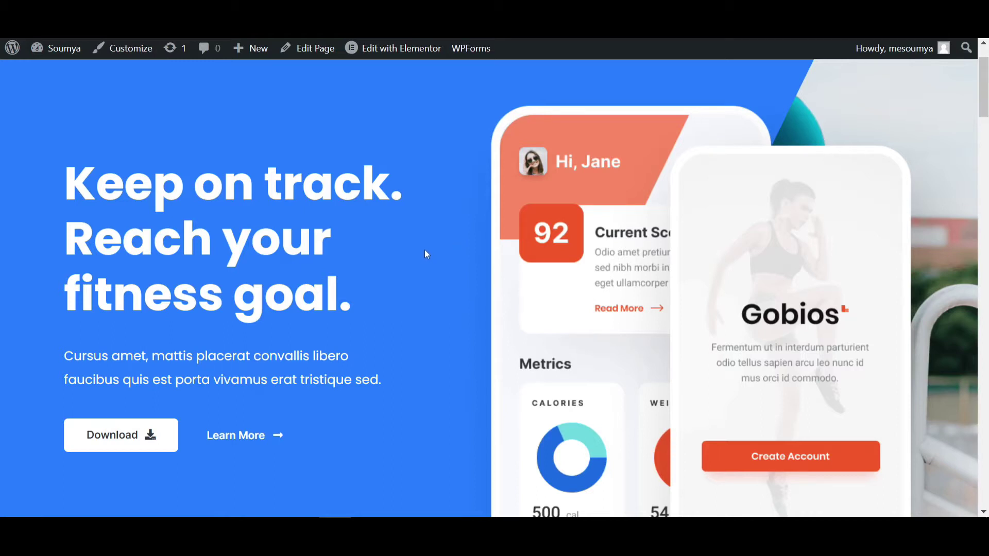
Step: Reload the Gobios front page several times to watch the current preloader, briefly zooming in on the logo
key(F5)
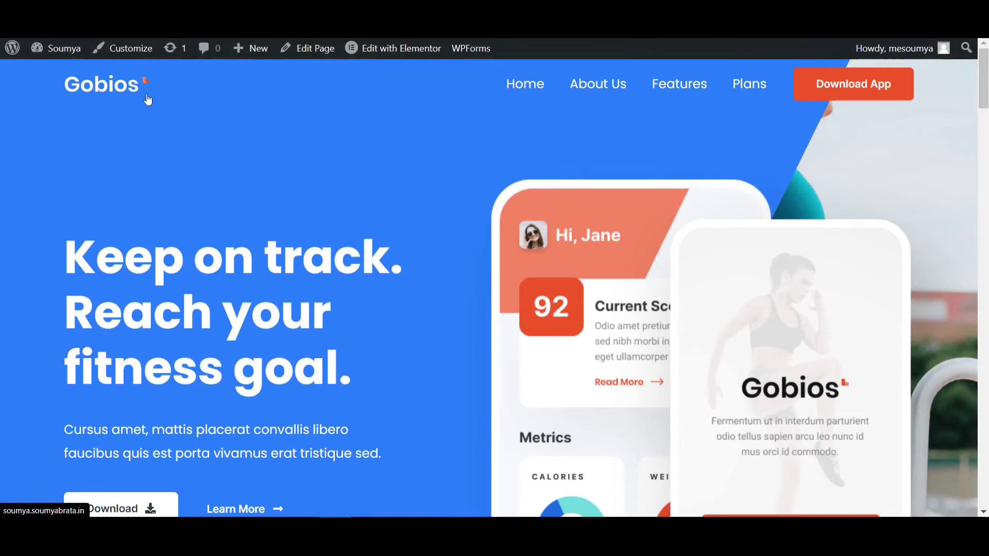
key(ctrl+plus)
key(ctrl+plus)
key(ctrl+plus)
key(ctrl+plus)
key(ctrl+plus)
key(ctrl+plus)
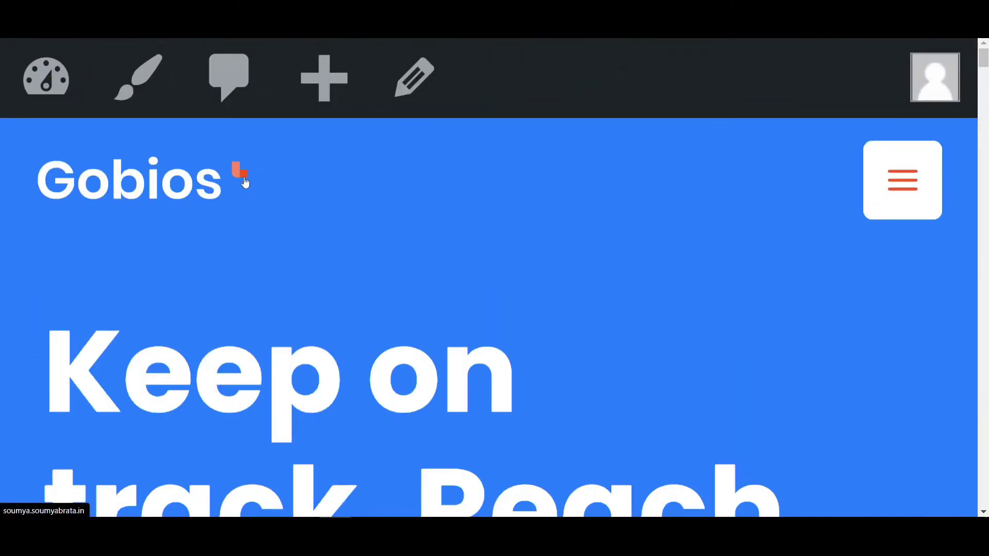
key(ctrl+0)
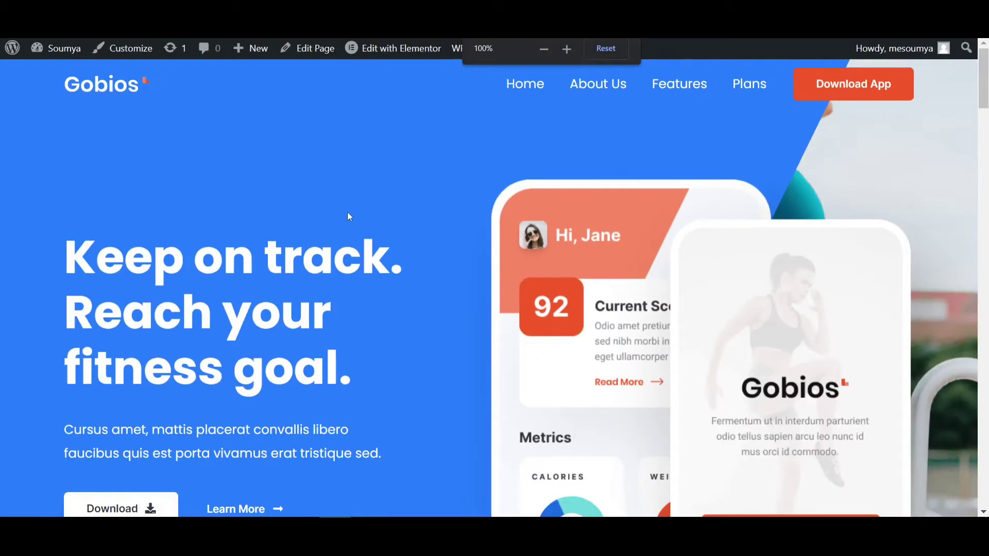
key(F5)
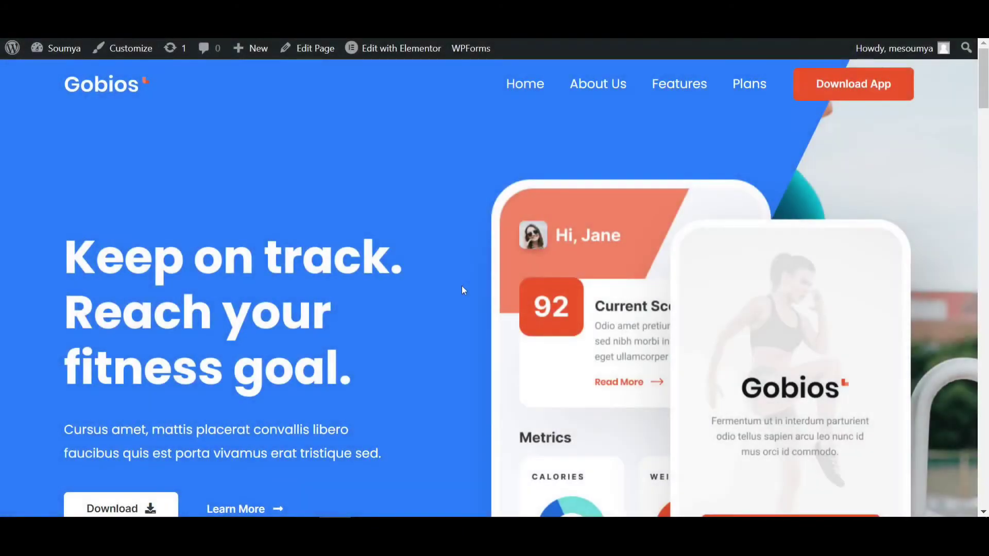
key(F5)
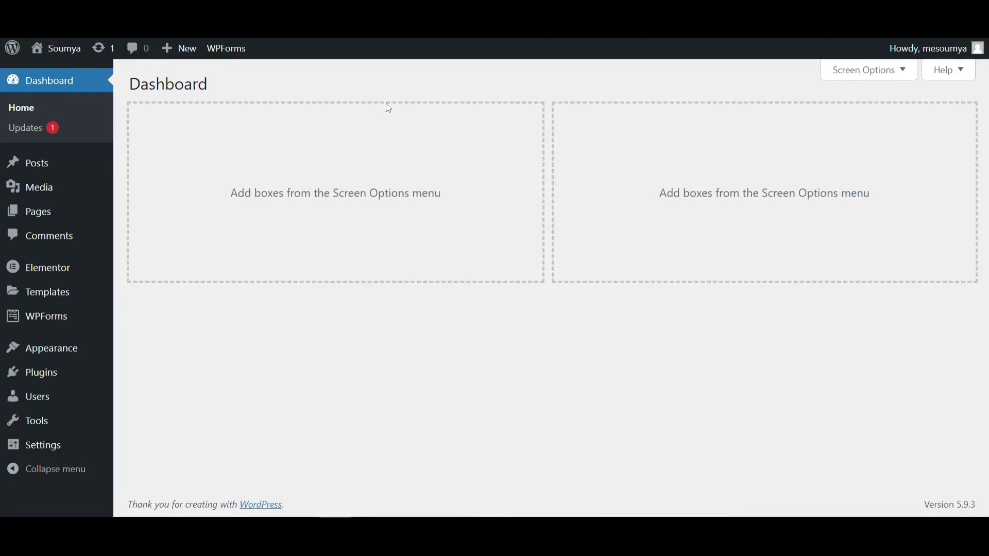
Step: Deactivate LoftLoader in Installed Plugins, then delete it and confirm, leaving 4 plugins
mouse_move(84, 373)
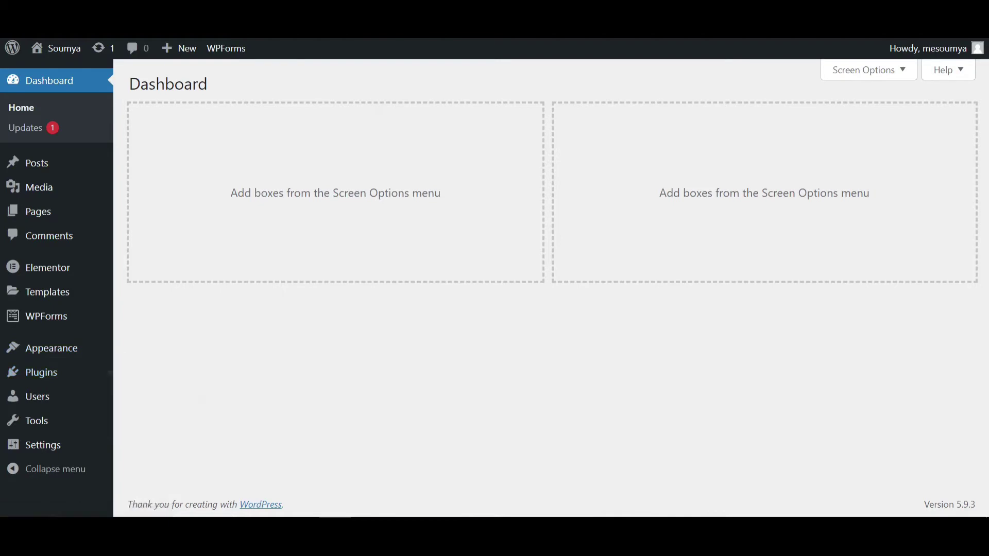
scroll(191, 339, down, 2)
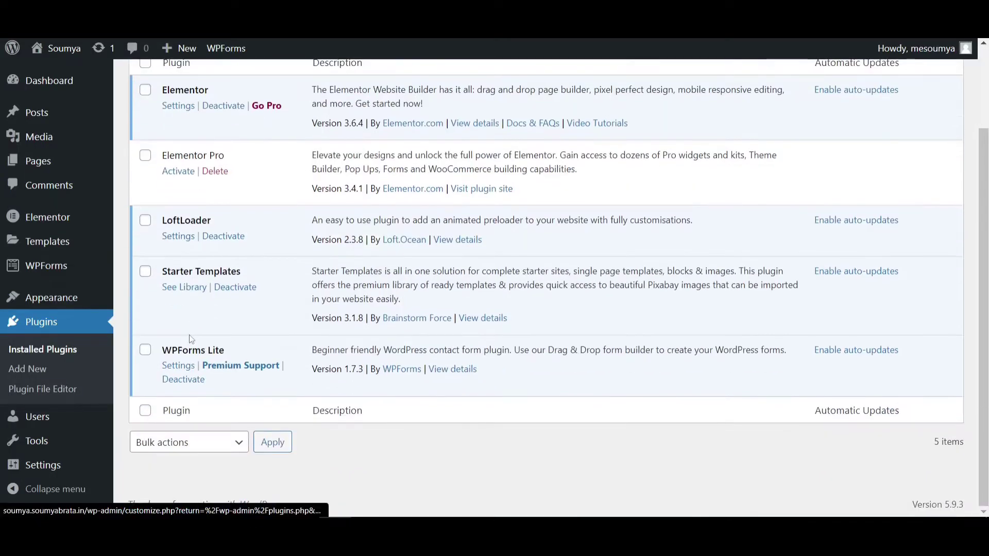
click(221, 238)
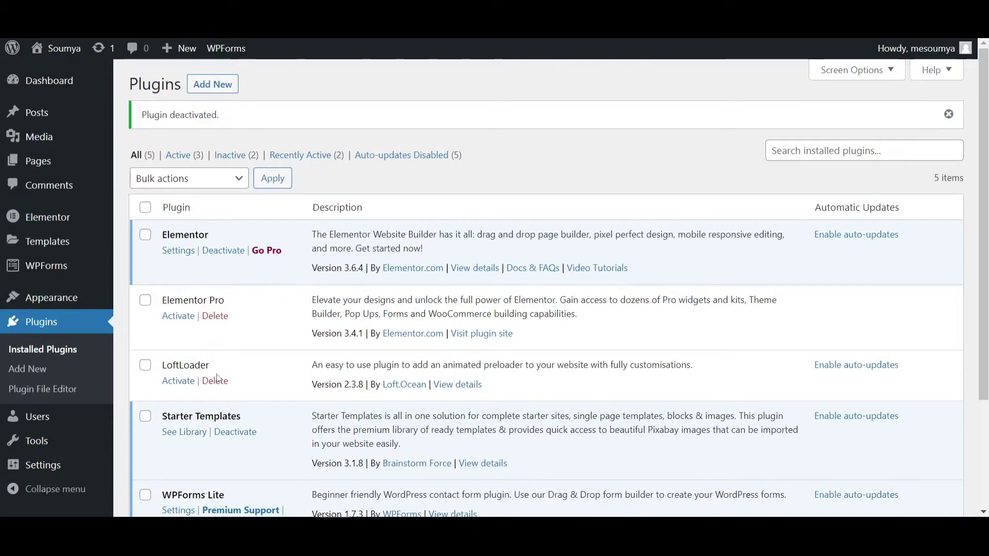
click(215, 380)
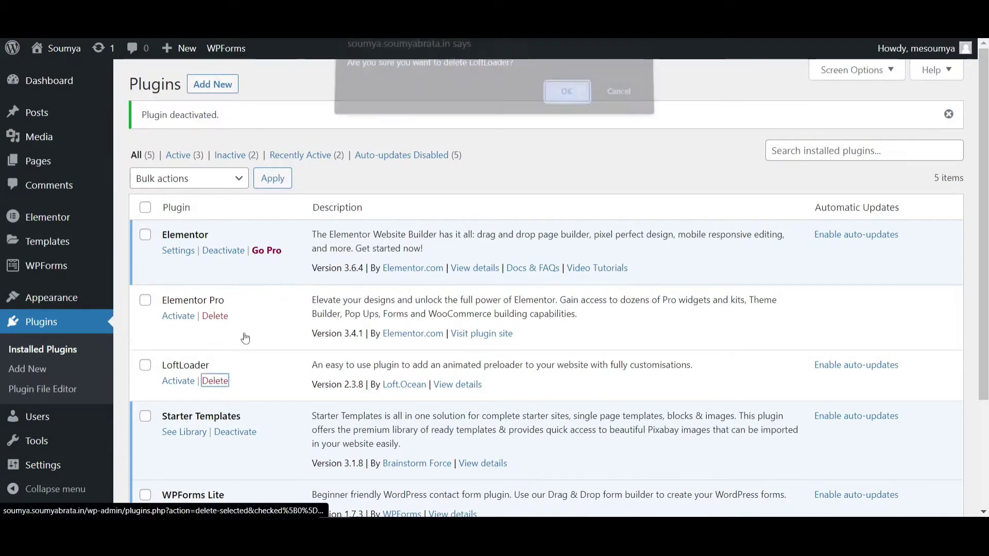
click(563, 97)
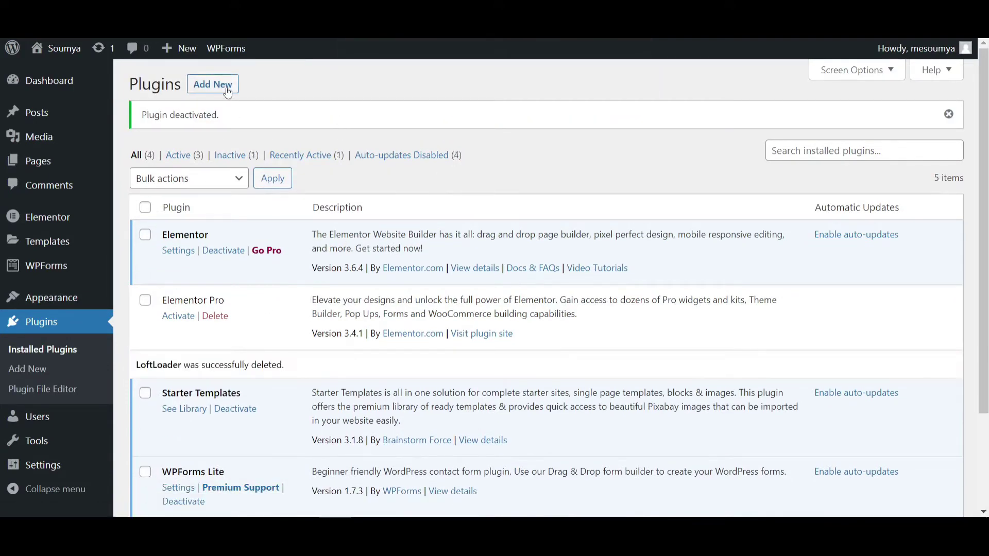
Step: Search the Add Plugins directory for 'loftloader'
click(219, 85)
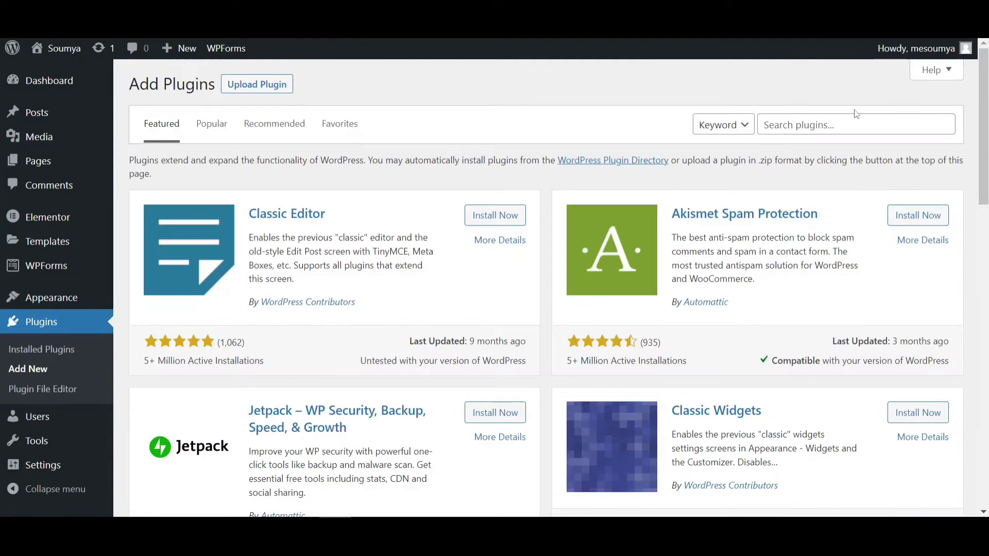
click(830, 126)
text(le)
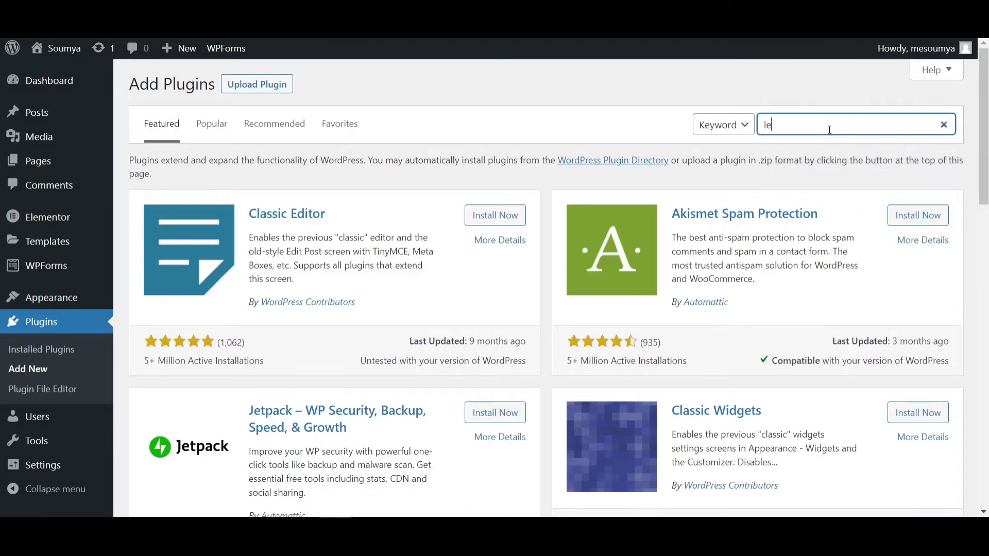
key(BackSpace)
text(oftloader)
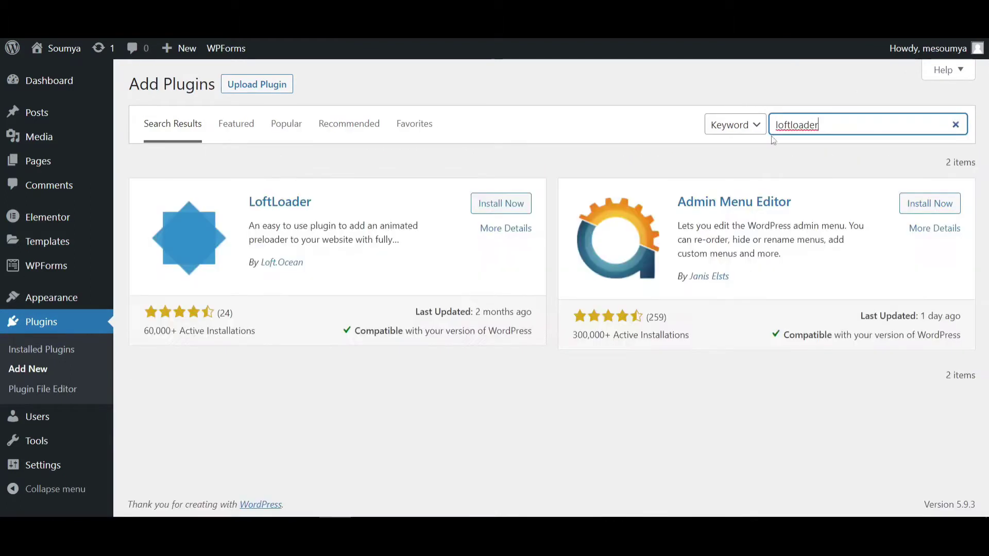
Step: Install the LoftLoader result and activate it
drag(315, 202, 249, 202)
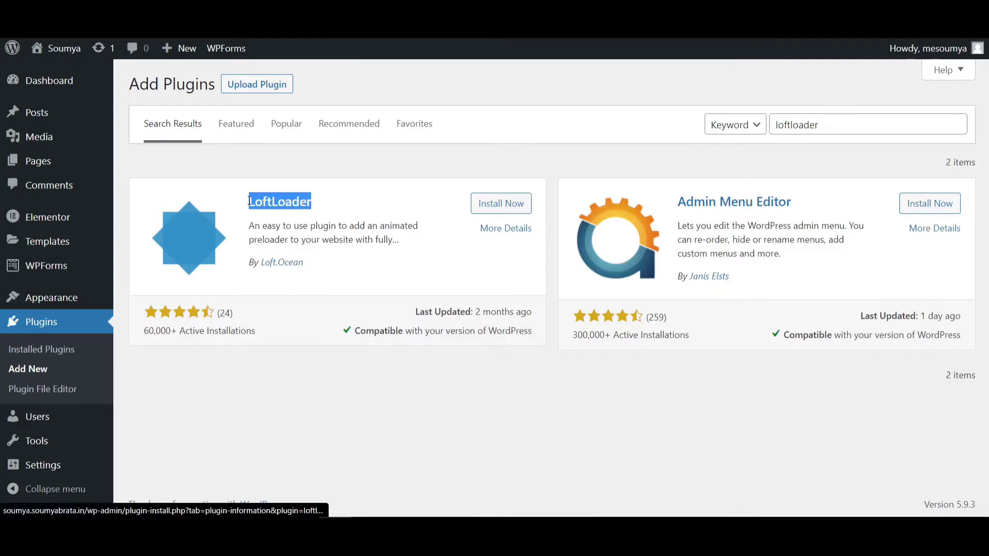
click(247, 268)
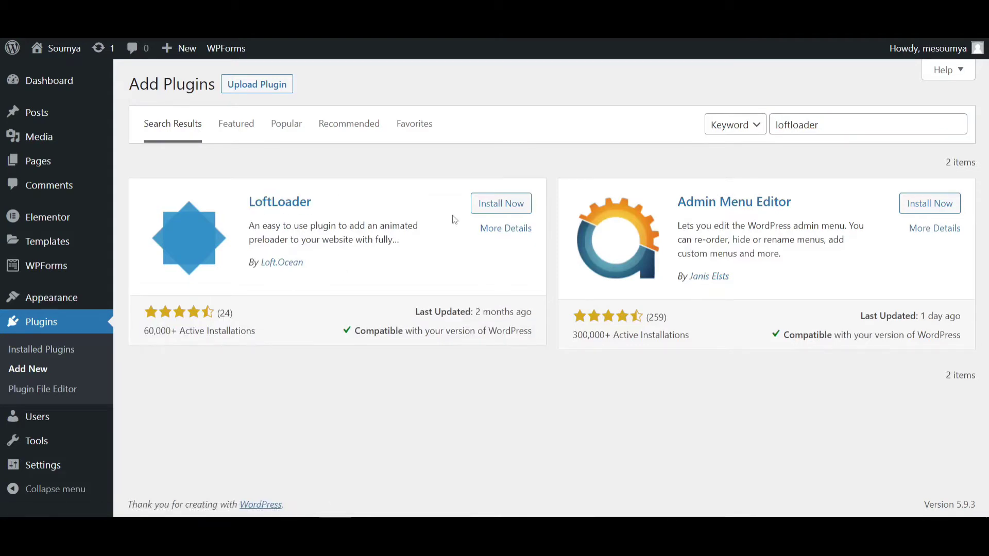
click(508, 209)
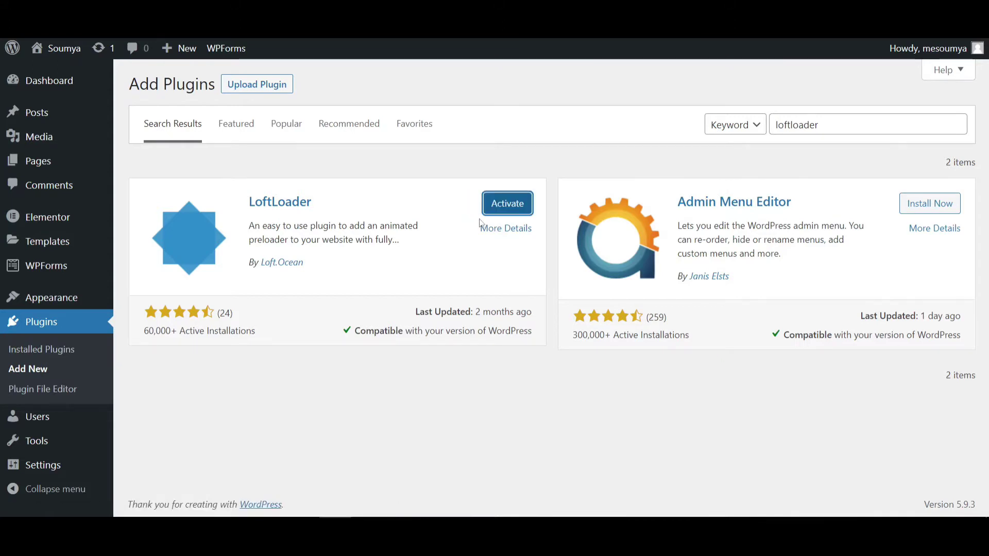
click(497, 206)
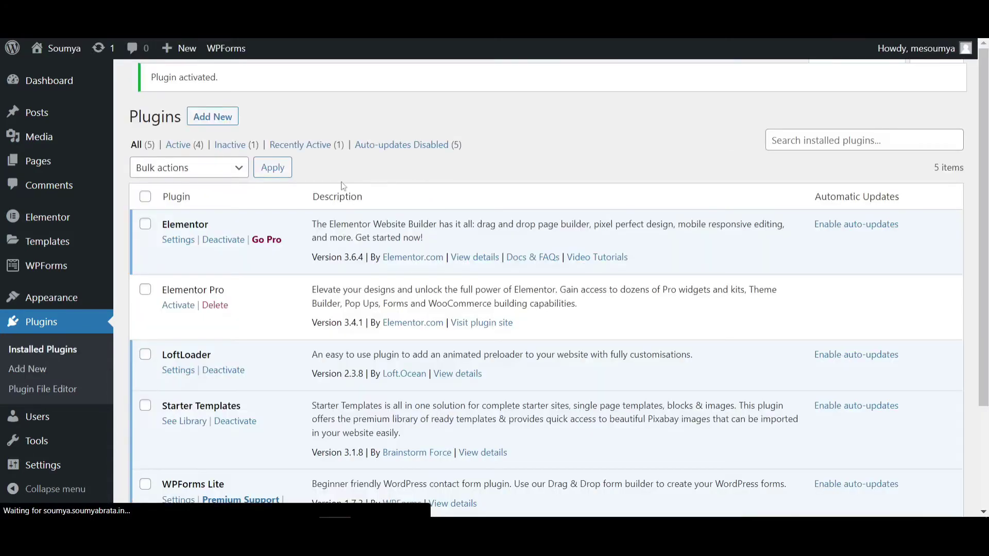
Step: Open Settings > LoftLoader Lite to launch its Customizer with a live preview of the homepage
scroll(49, 236, down, 3)
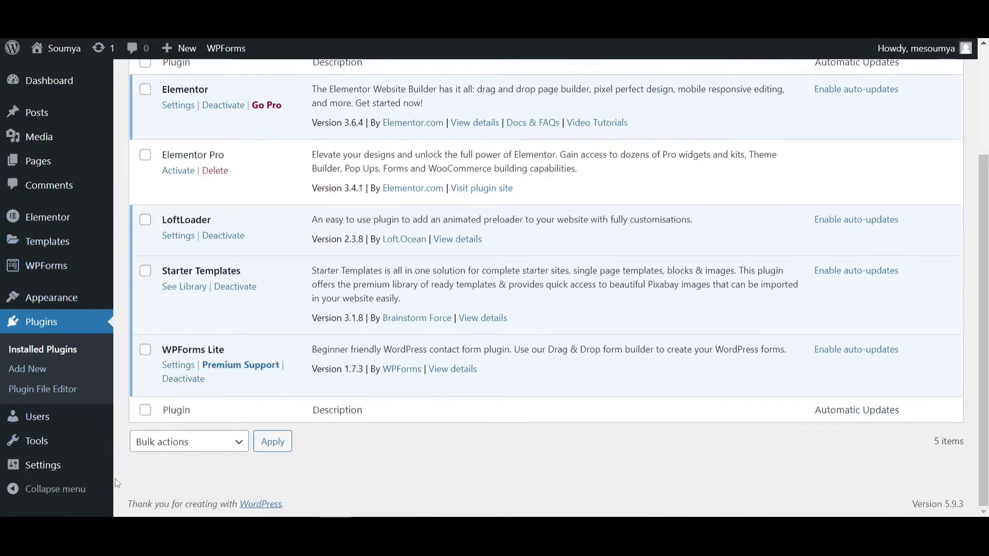
mouse_move(78, 477)
mouse_move(64, 462)
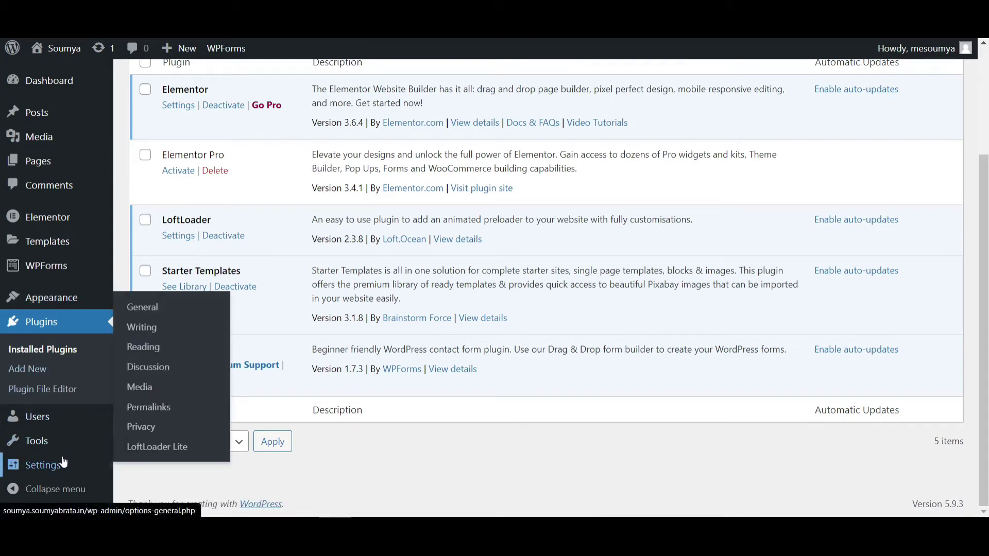
click(169, 448)
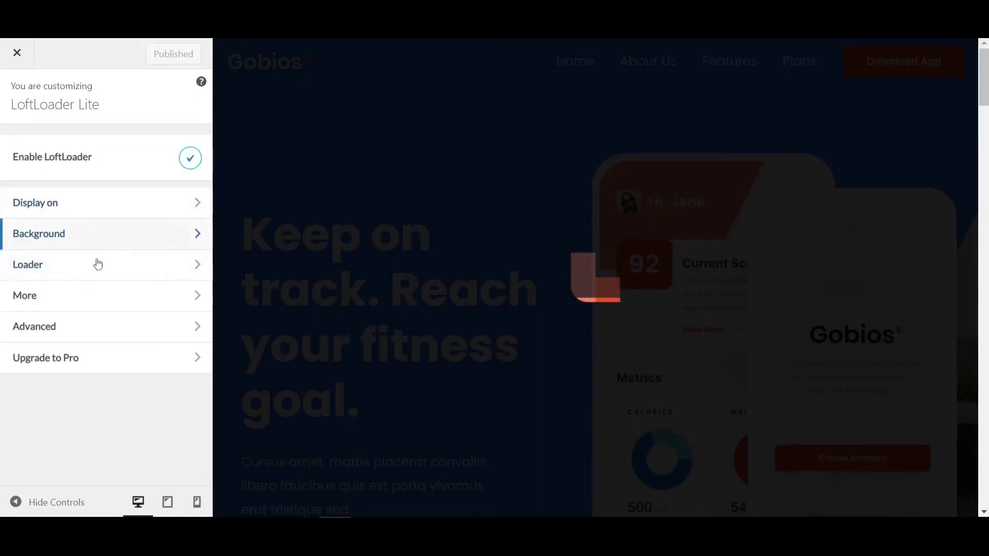
Step: In Loader, remove the uploaded image and switch the animation to dots
click(96, 277)
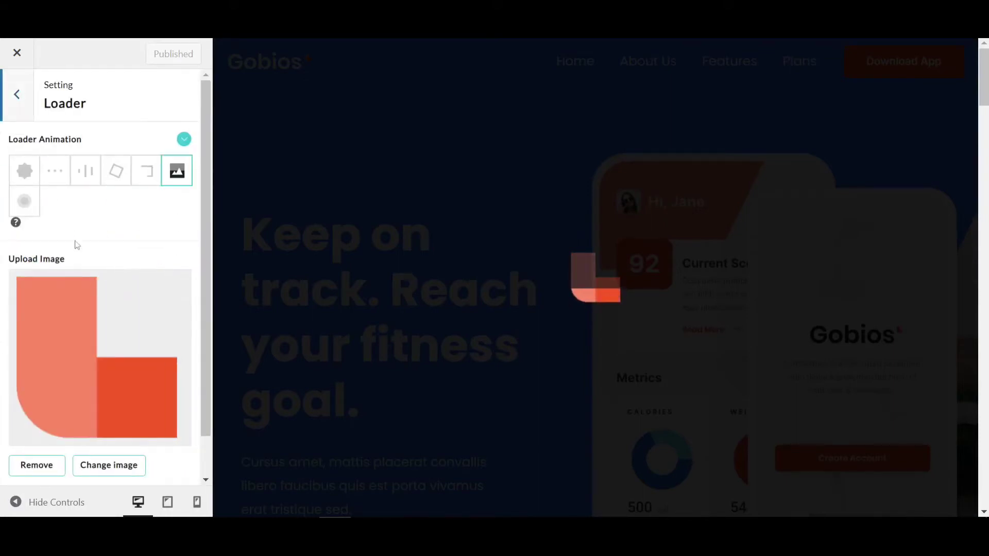
click(47, 466)
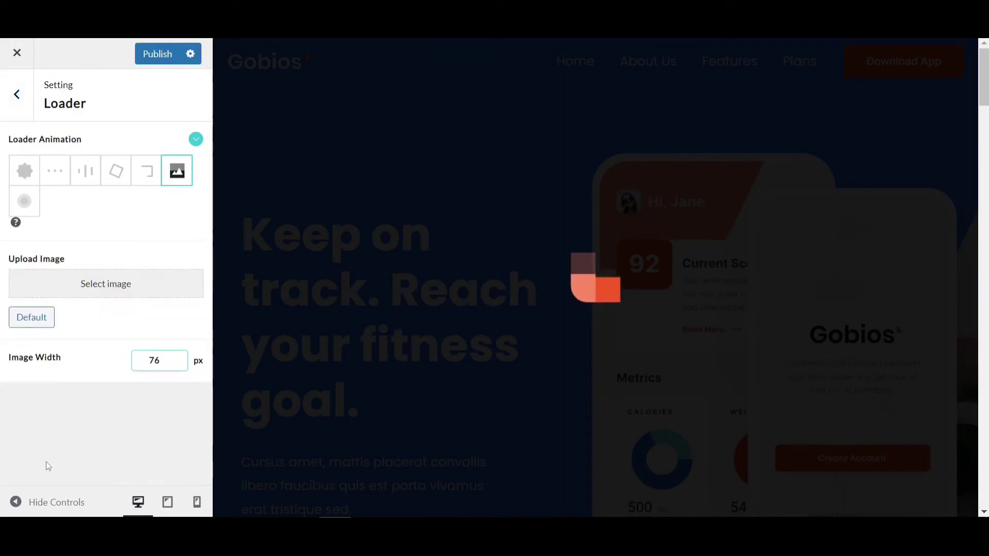
click(25, 180)
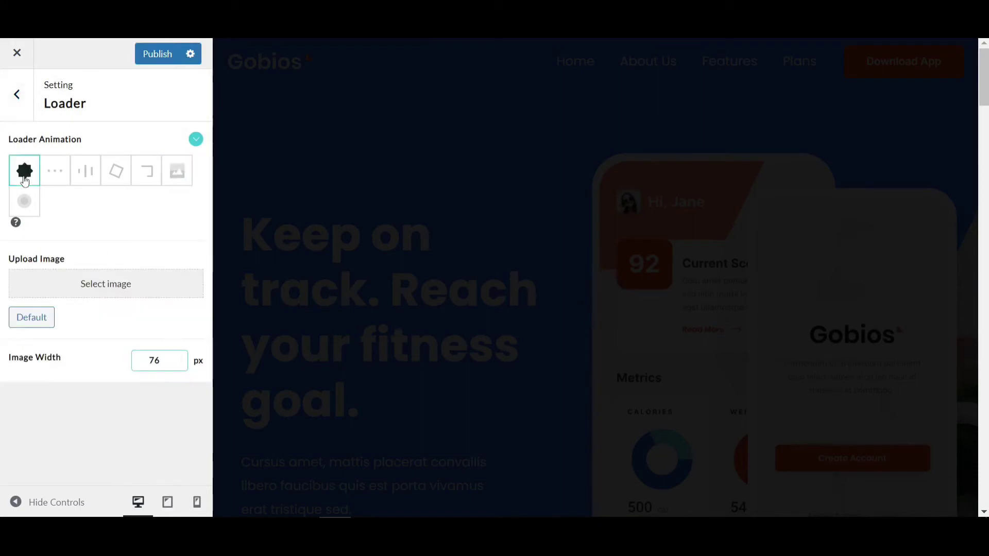
click(59, 176)
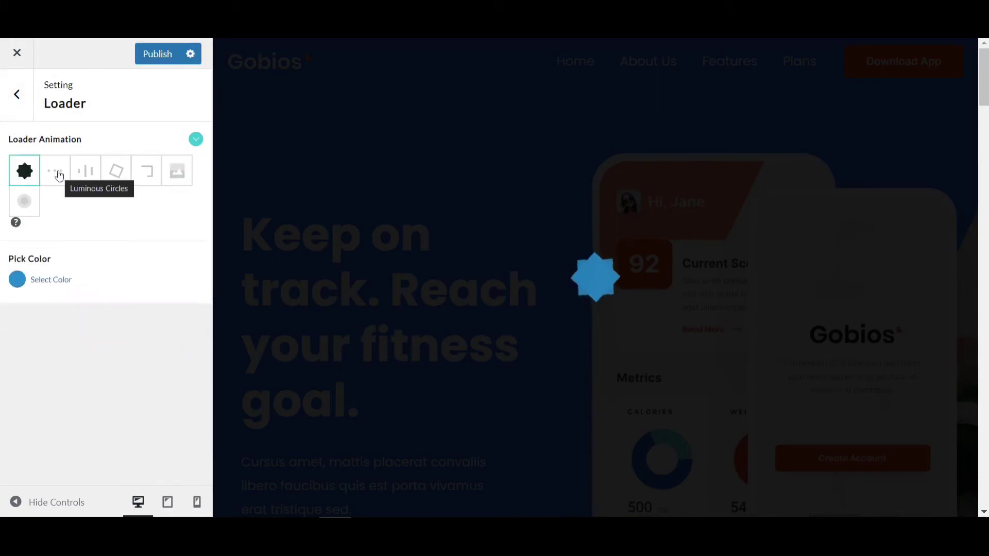
Step: Colour the loader dots orange (#ff753a) and publish the changes
click(20, 281)
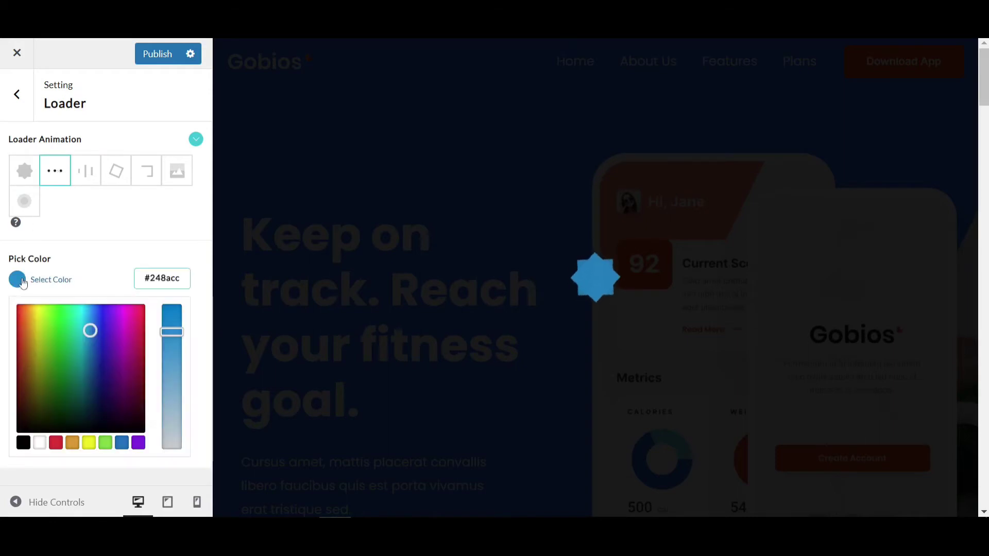
click(73, 442)
drag(31, 322, 23, 304)
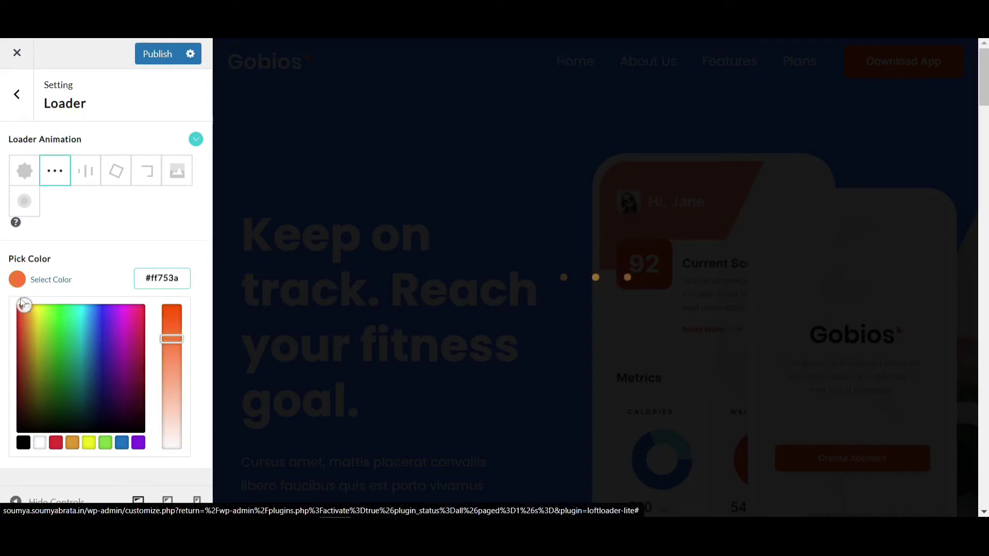
click(152, 53)
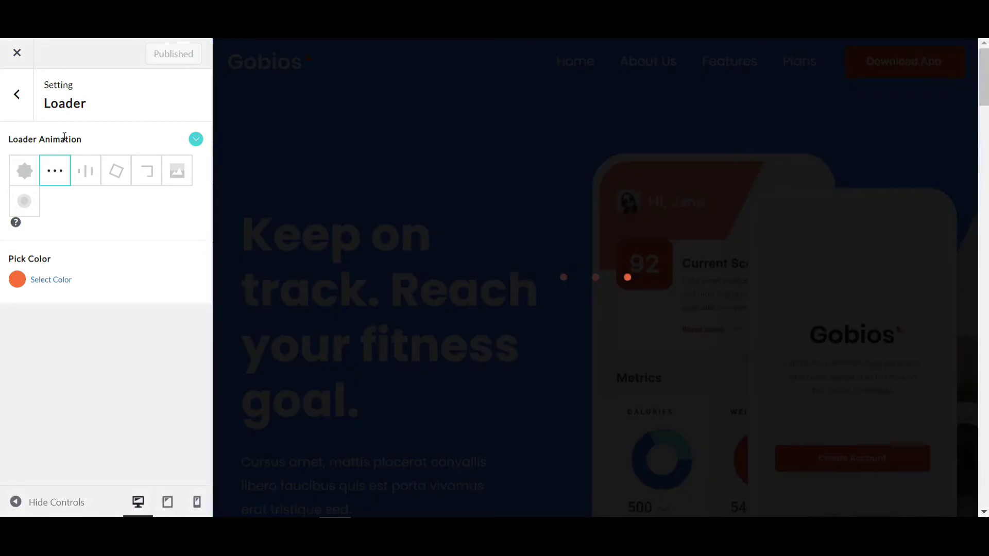
click(17, 93)
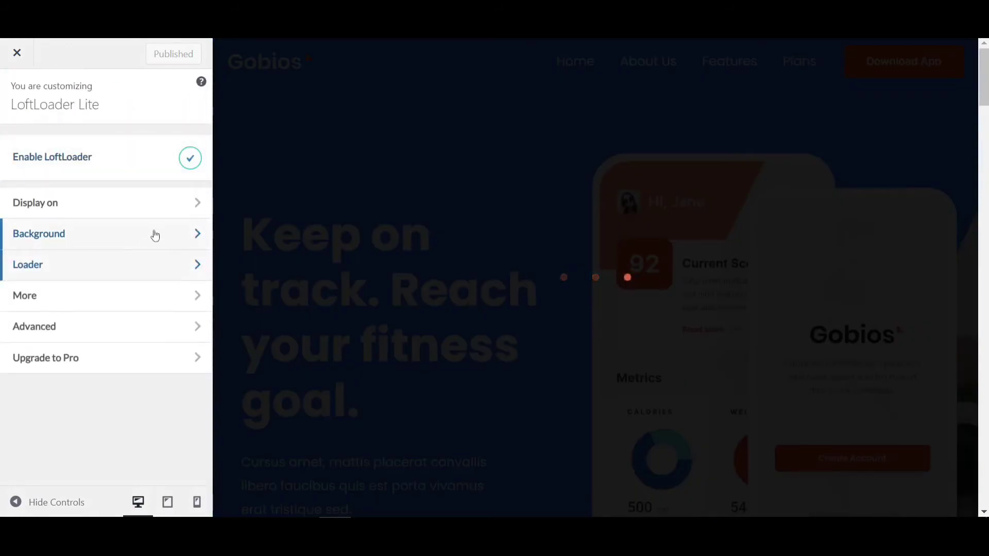
Step: Set the preloader's Display on option to Sitewide and publish it
click(154, 201)
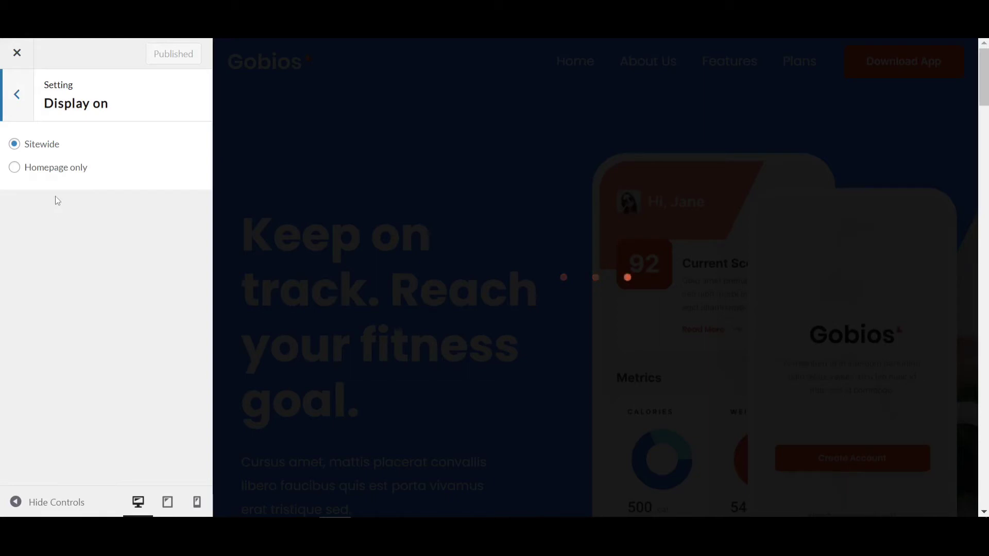
double_click(55, 150)
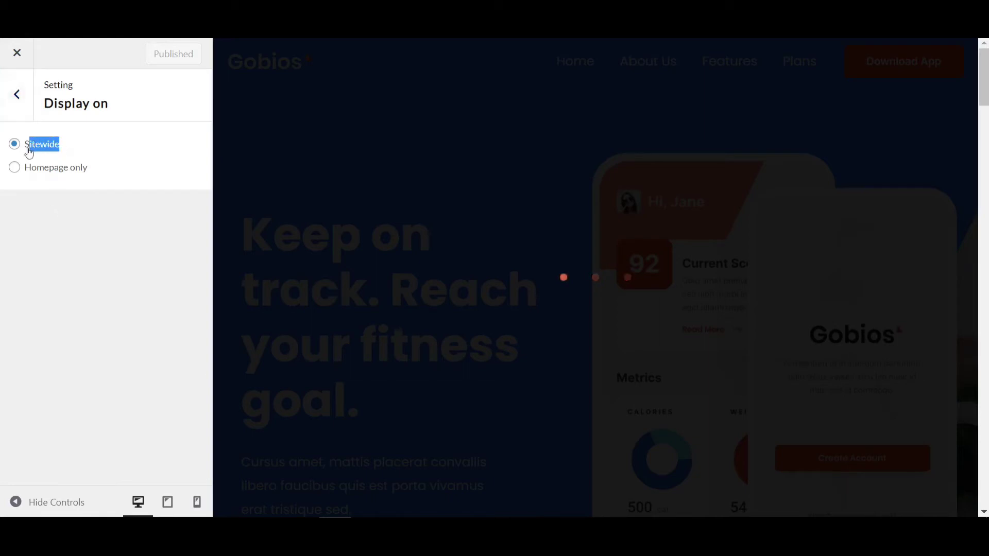
click(31, 198)
click(14, 169)
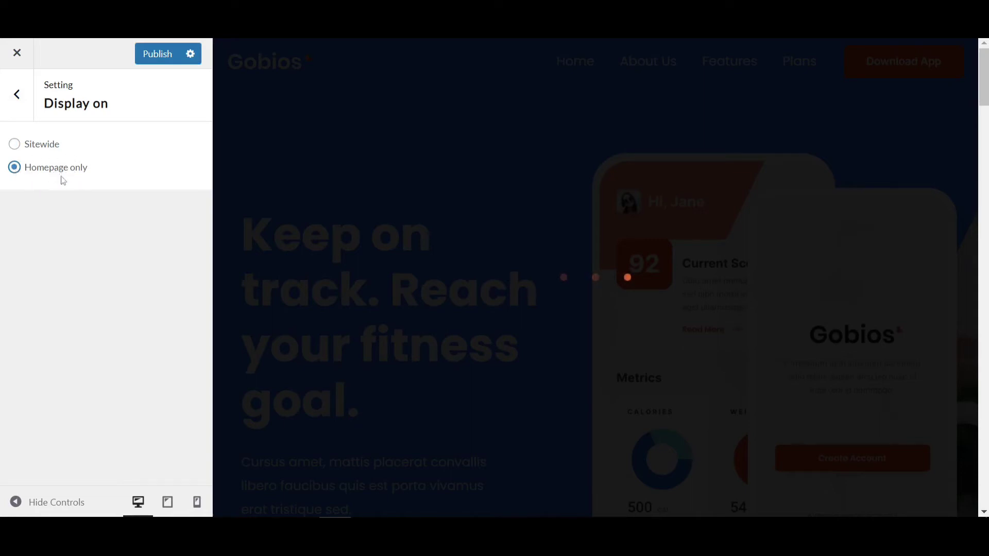
click(15, 145)
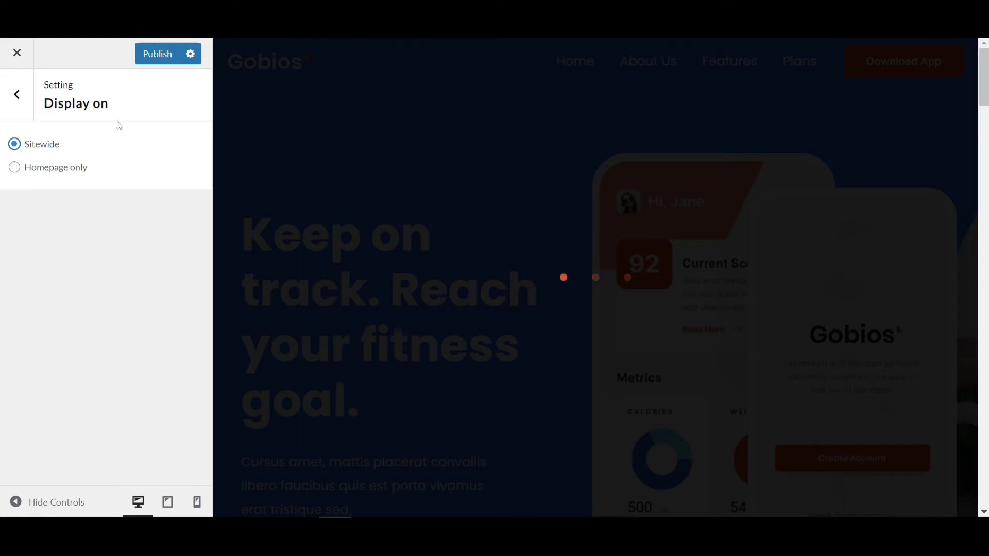
click(157, 54)
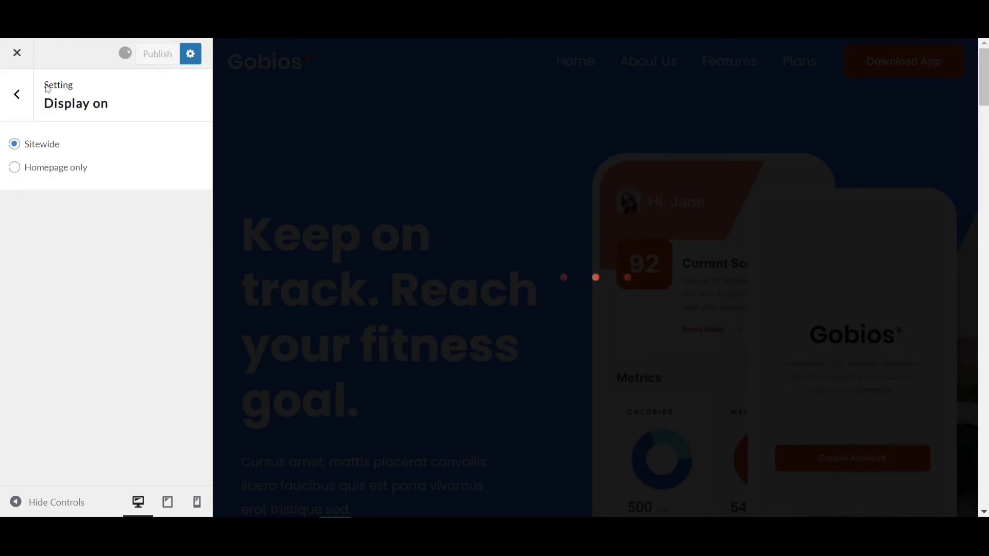
click(18, 106)
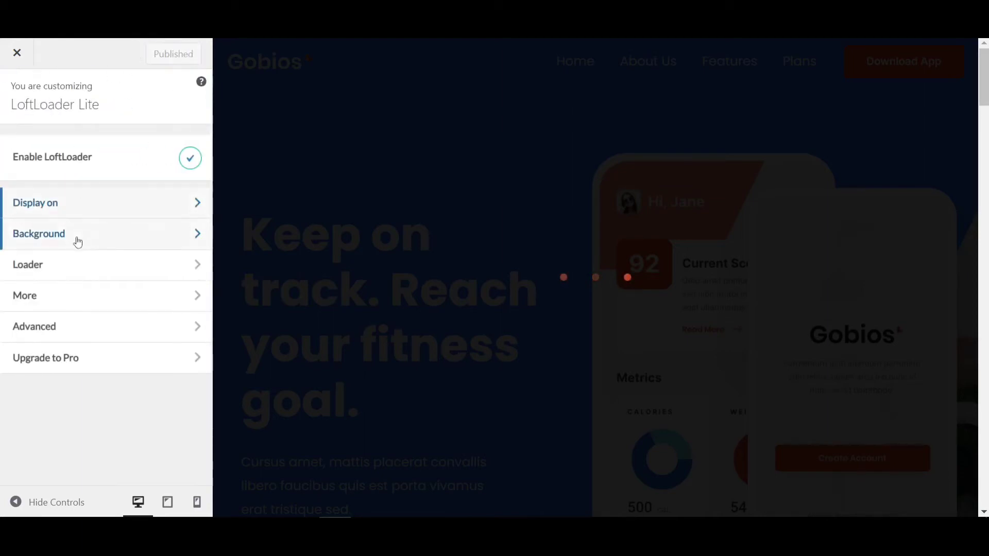
Step: Give the preloader background the white colour at 80% opacity
click(101, 239)
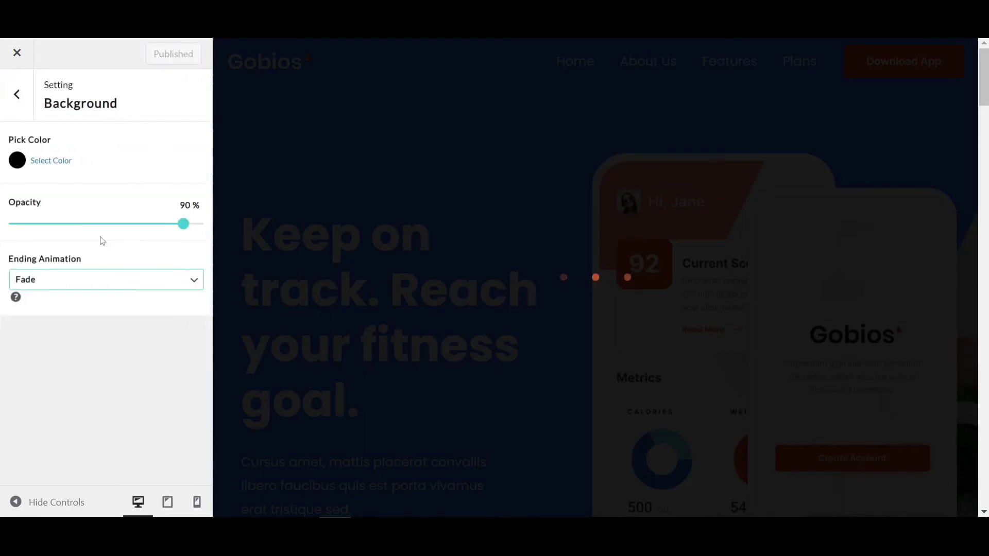
click(18, 162)
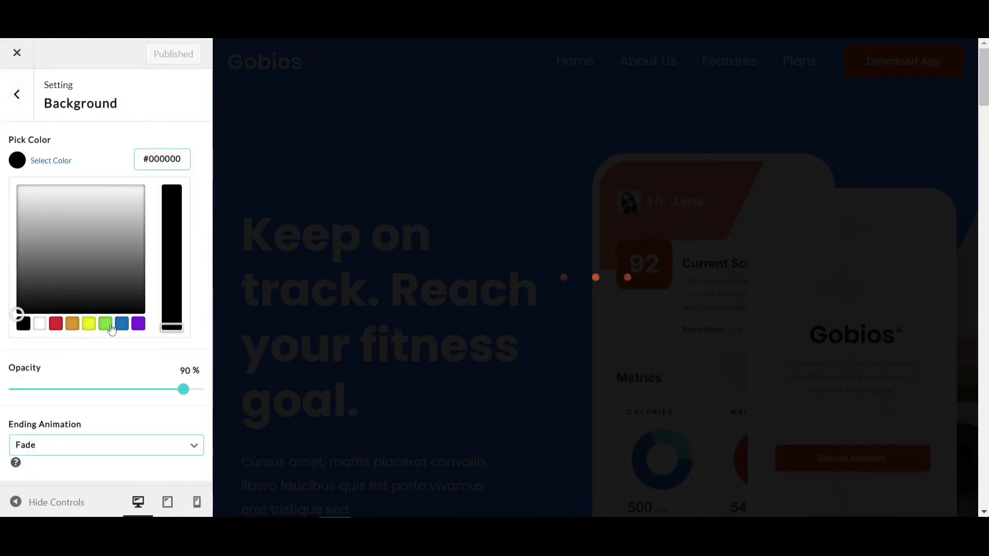
click(39, 325)
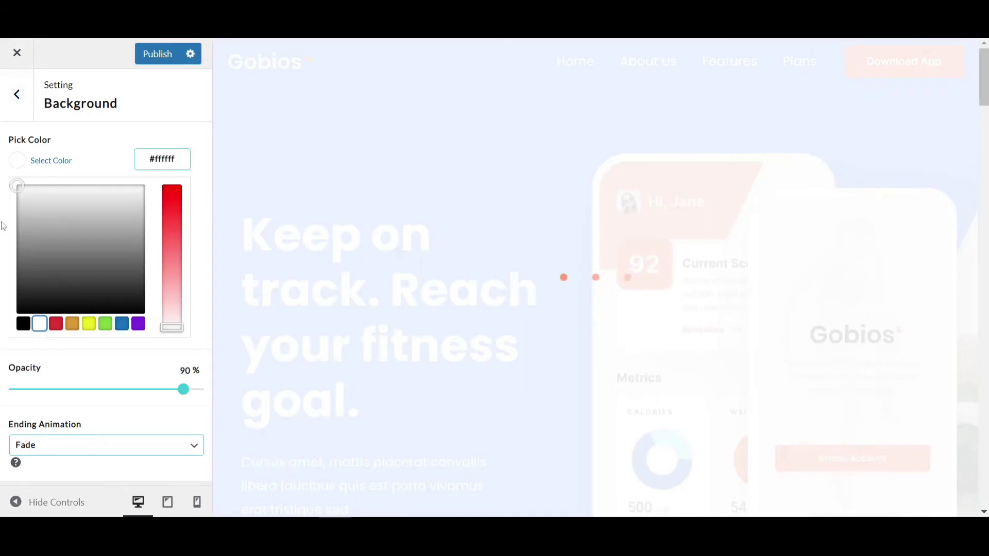
click(19, 160)
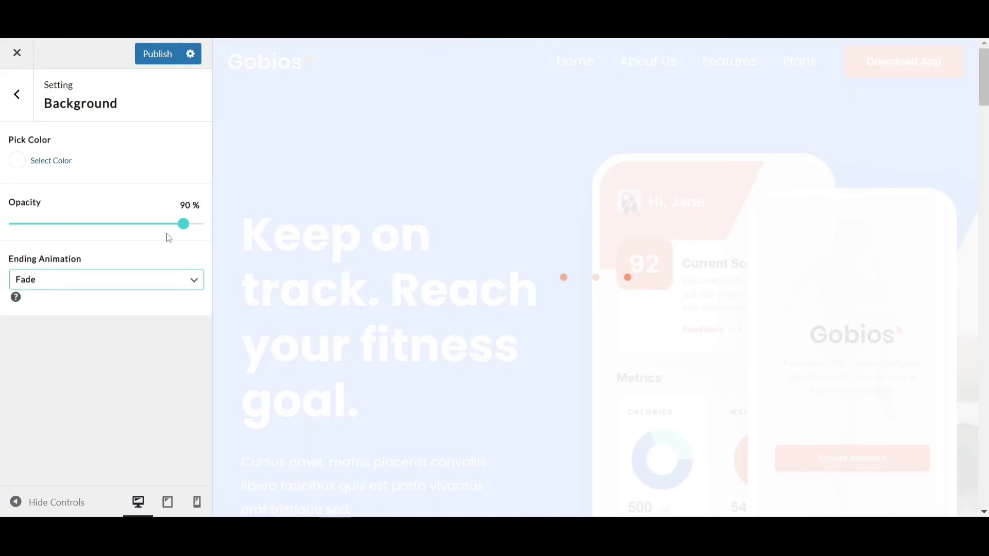
mouse_move(183, 223)
mouse_down()
mouse_move(78, 234)
mouse_move(154, 236)
mouse_move(77, 235)
mouse_move(166, 232)
mouse_up()
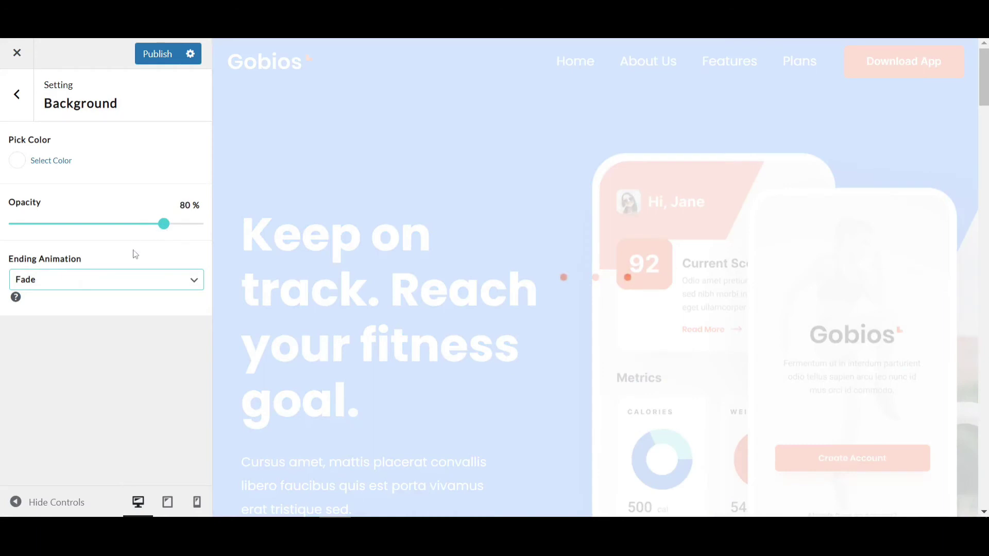
Step: Set the background Ending Animation to Slide Left & Right and publish
click(72, 280)
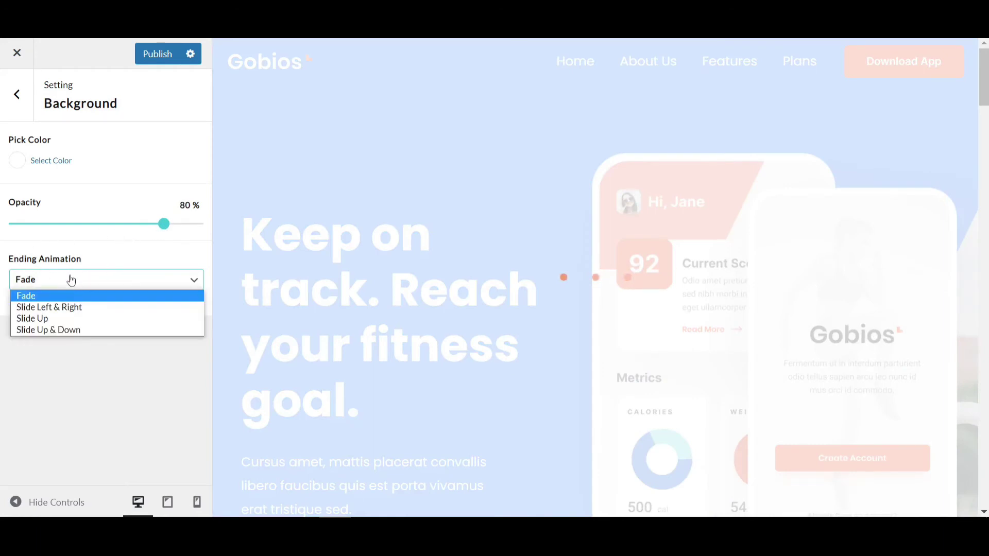
click(62, 308)
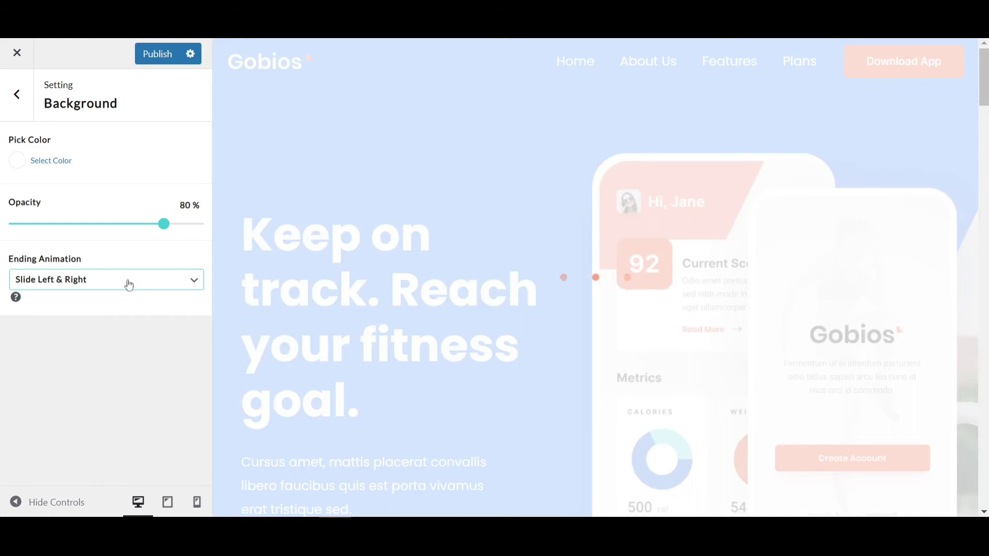
click(128, 283)
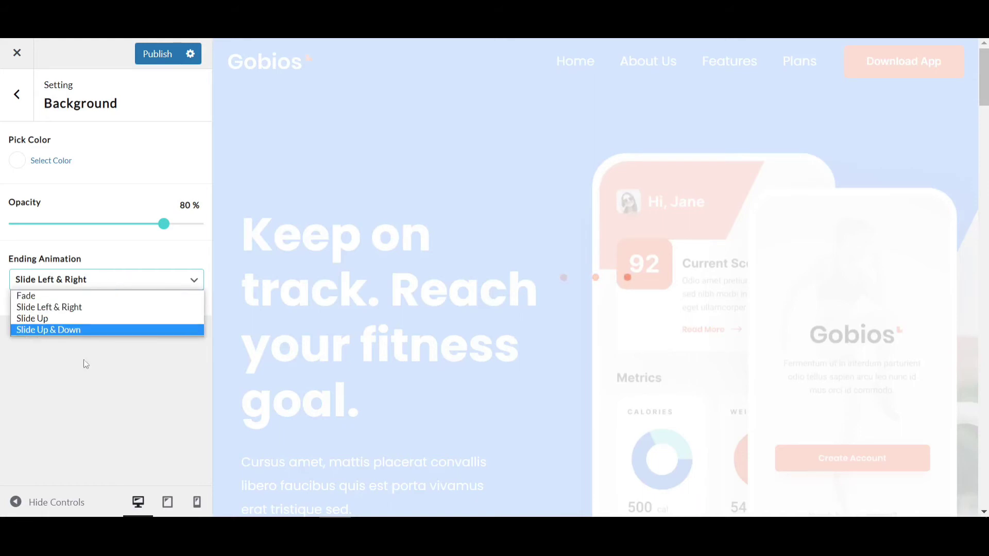
click(94, 308)
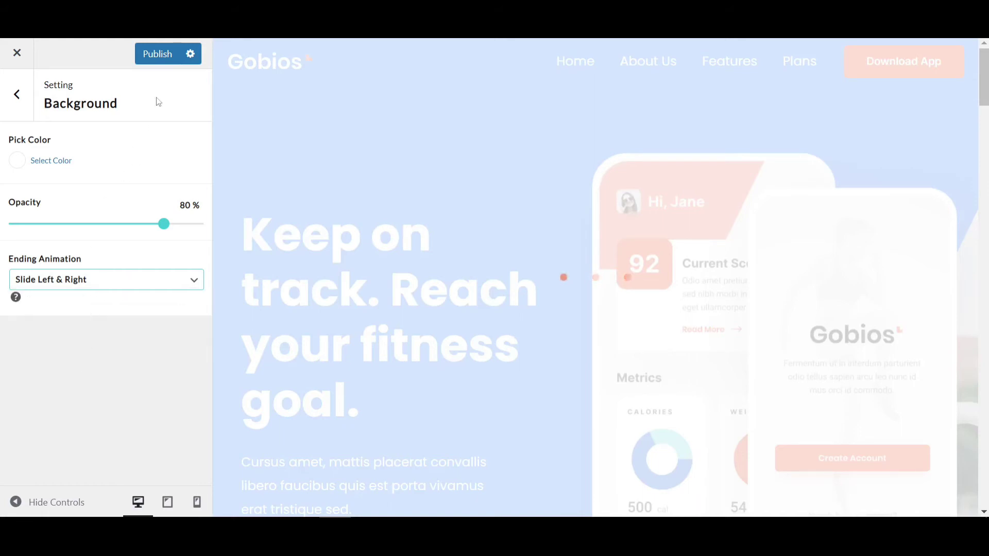
click(159, 58)
Step: Look through the Background and More > Close Button settings groups
click(17, 94)
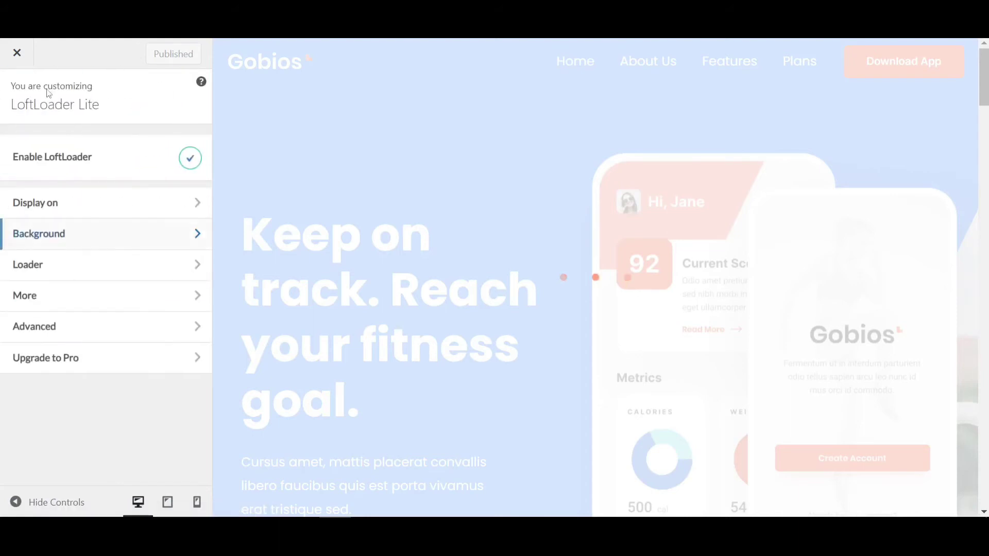
click(122, 238)
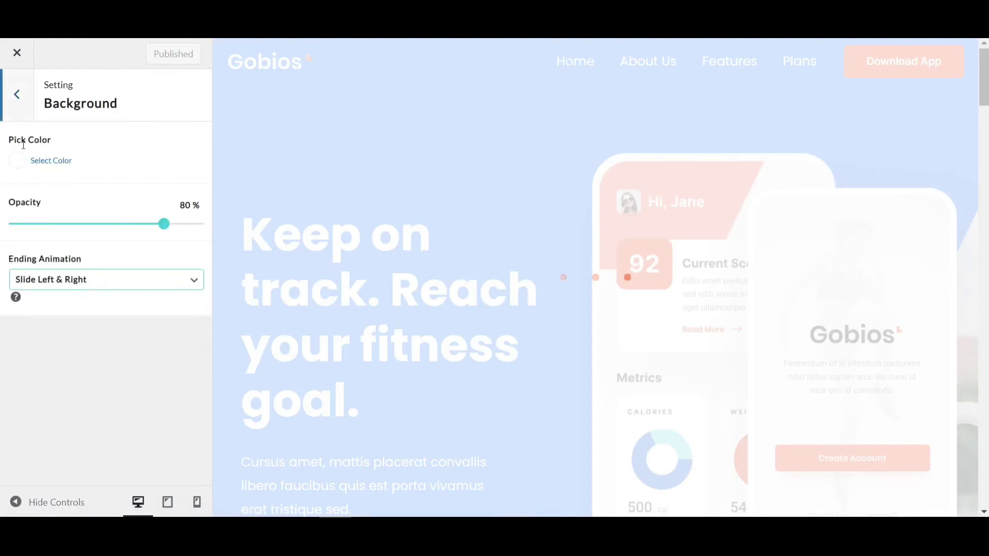
click(20, 106)
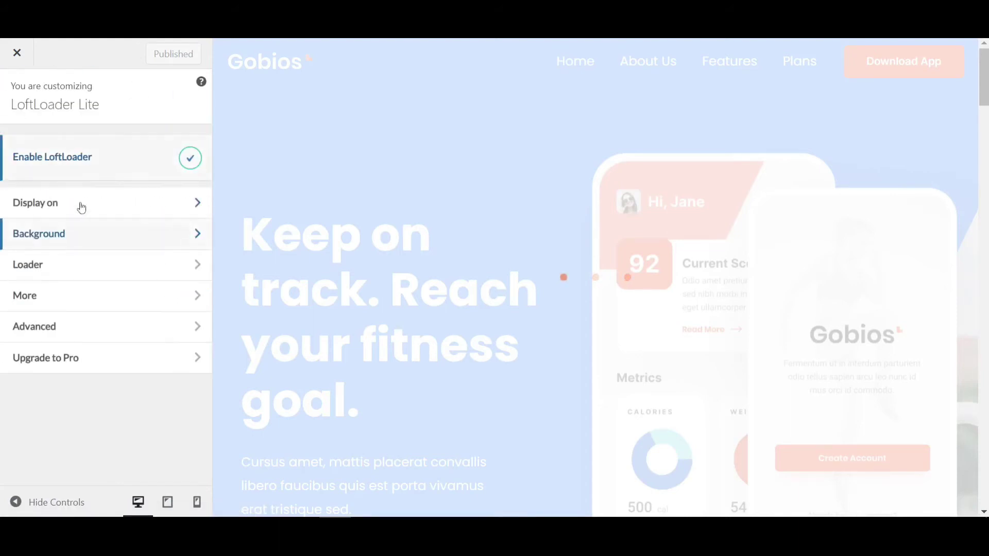
click(106, 296)
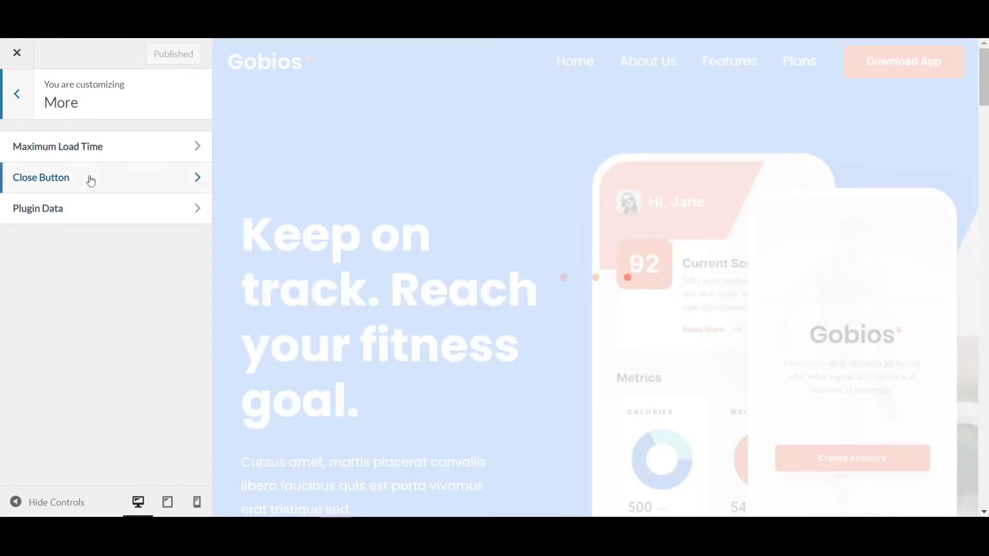
click(89, 177)
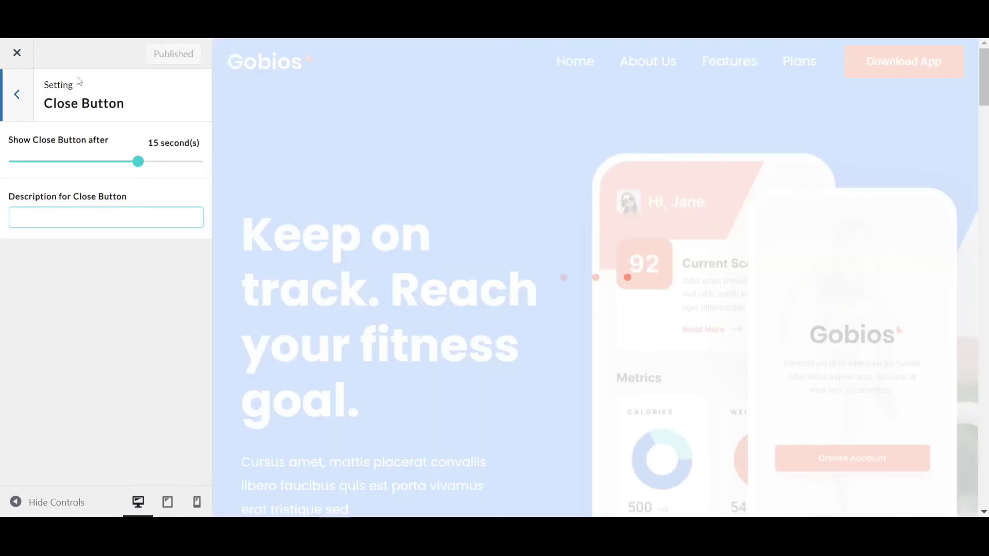
click(18, 94)
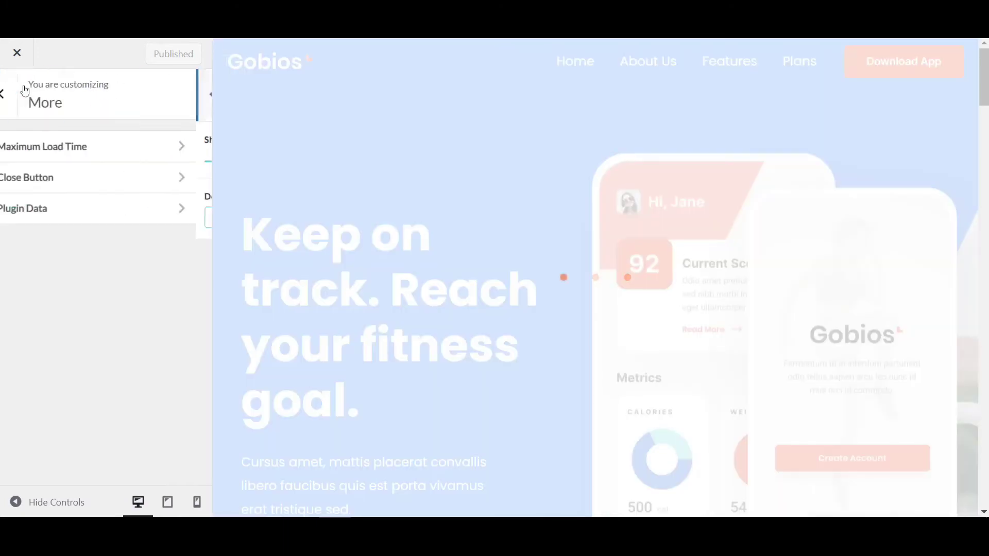
Step: Lower More > Maximum Load Time to 2.5 seconds and publish
click(40, 150)
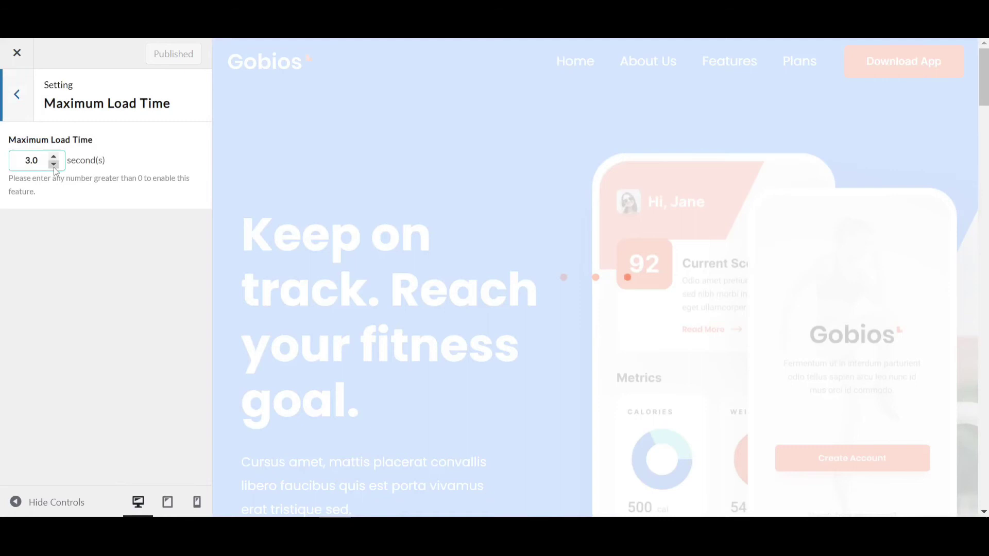
click(54, 165)
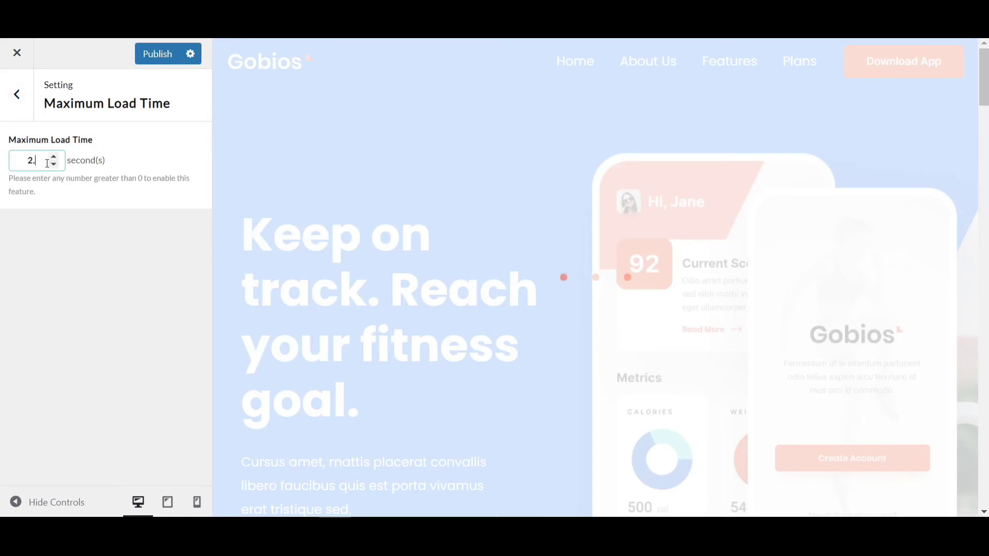
click(178, 56)
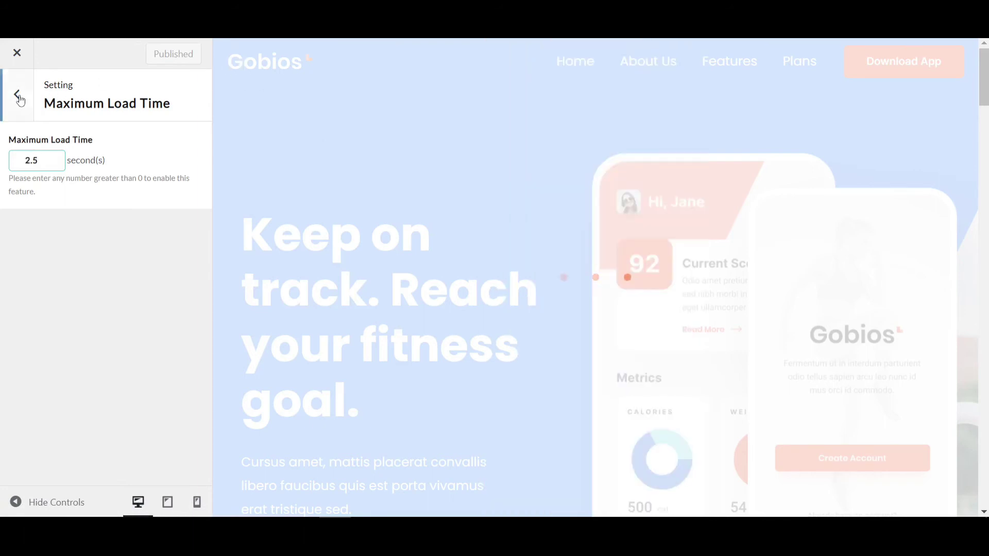
click(17, 94)
Step: Switch the loader to the image animation using favicon.png from the Media Library, then publish
click(23, 111)
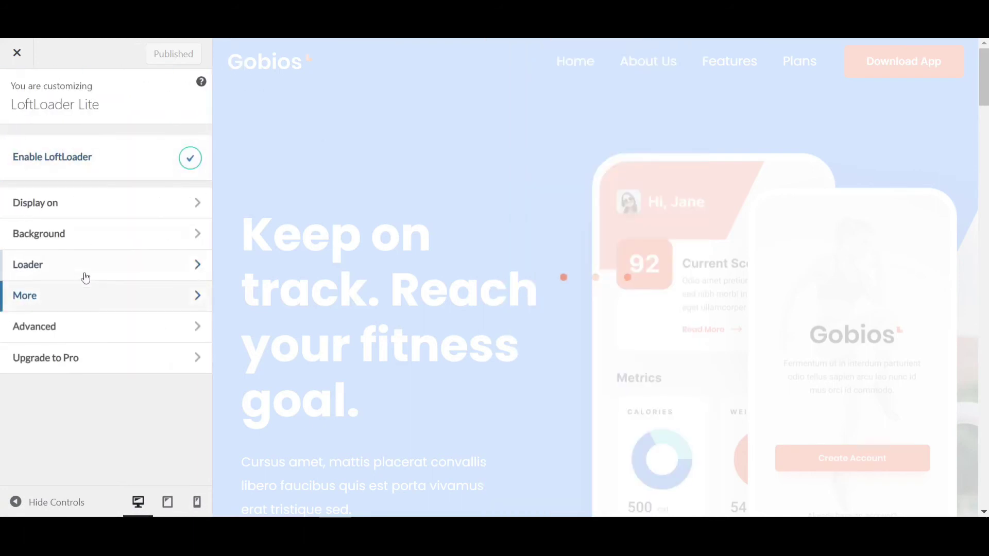
click(84, 273)
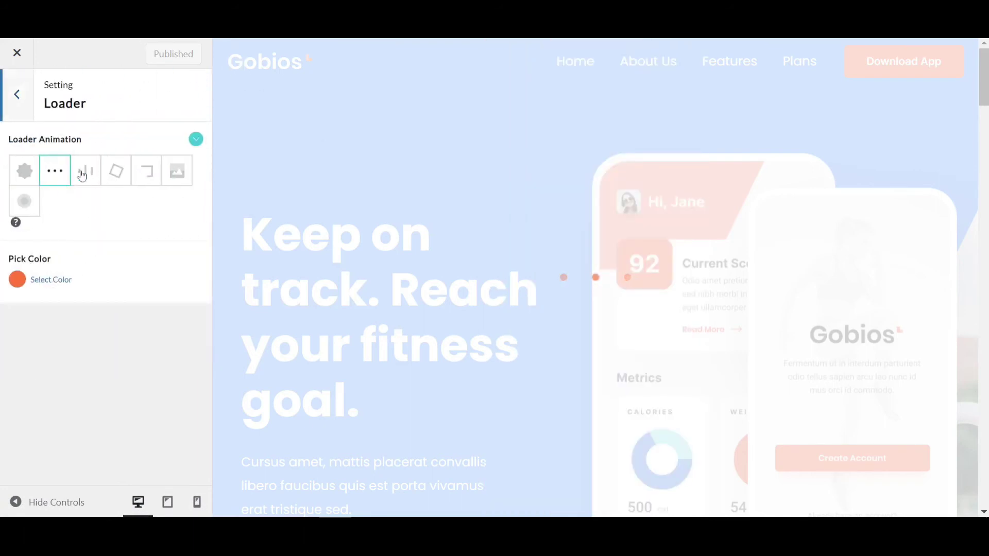
click(177, 175)
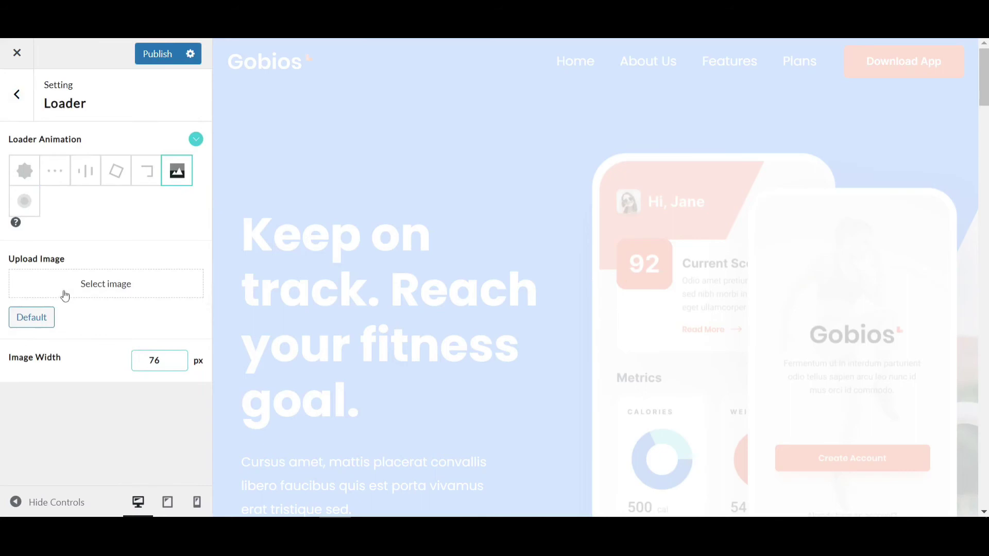
click(95, 289)
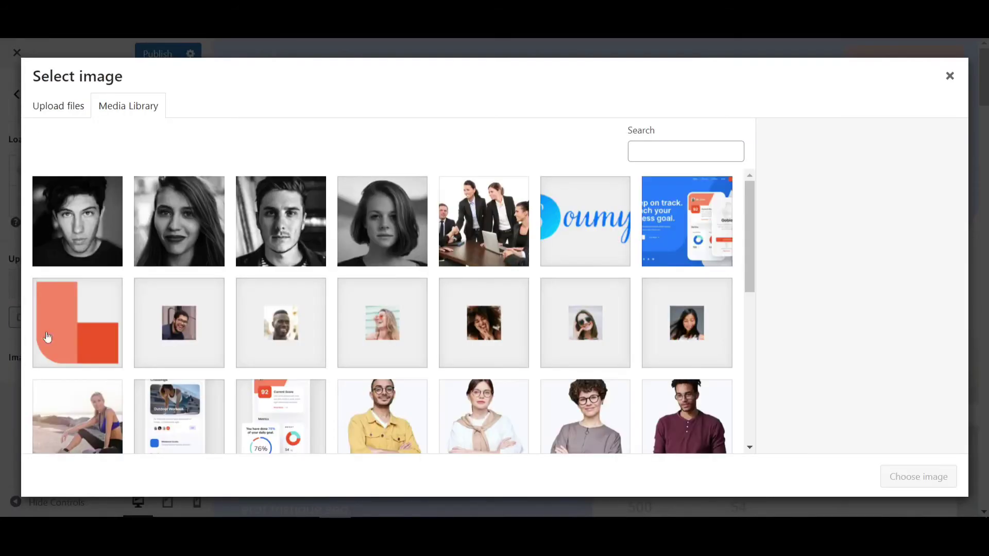
click(67, 340)
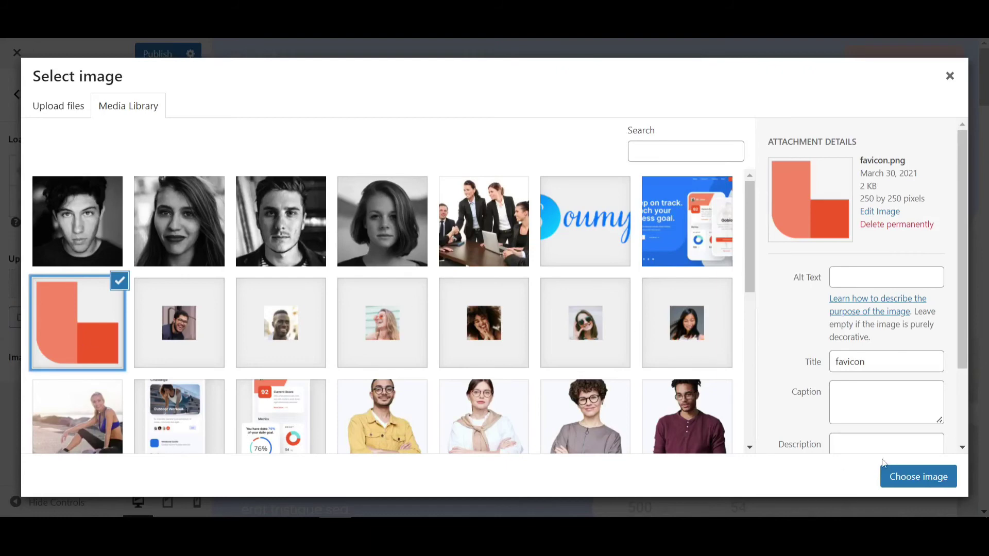
click(899, 476)
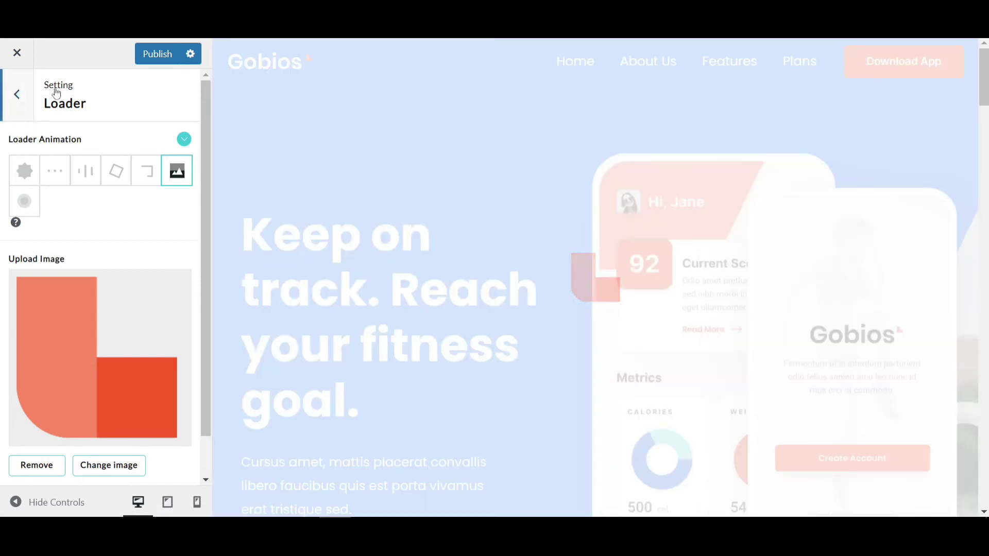
click(154, 64)
click(17, 94)
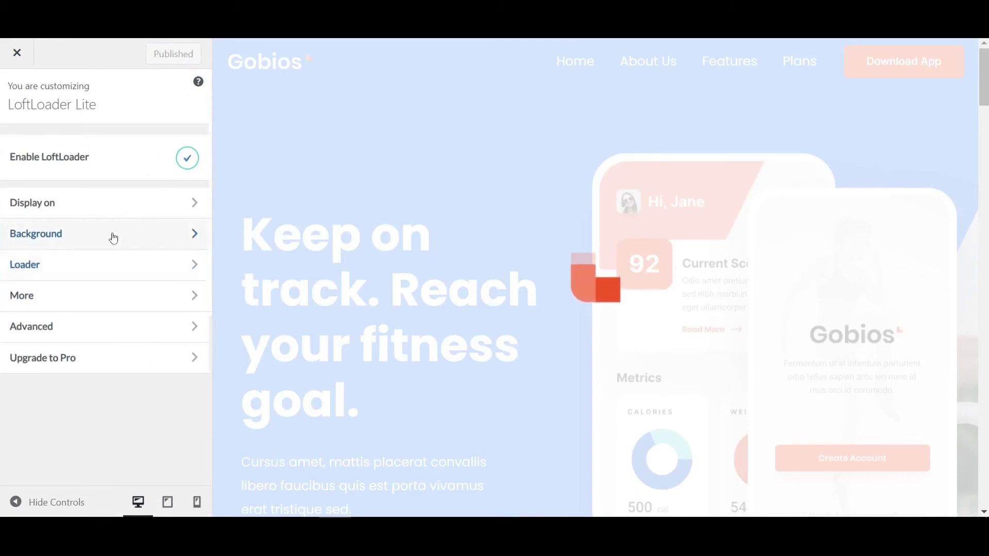
Step: Pick the black swatch for the Background colour, raise its opacity to 90%, and publish
click(112, 236)
click(17, 160)
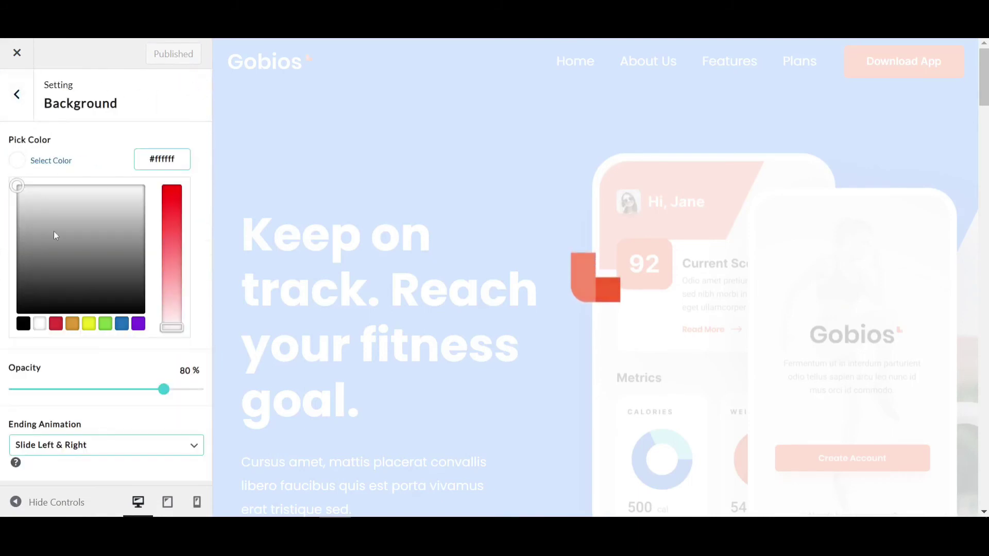
click(23, 324)
click(35, 161)
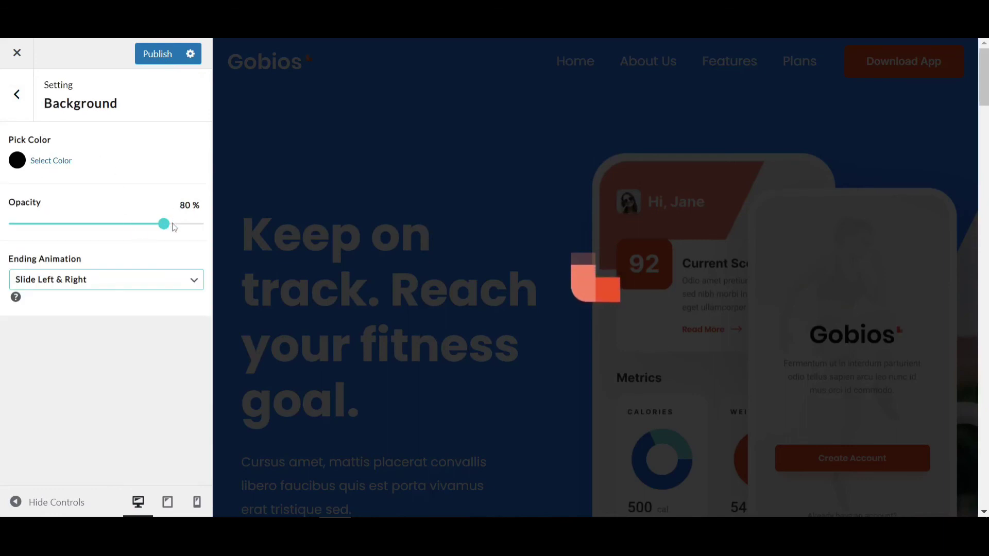
drag(170, 225, 183, 225)
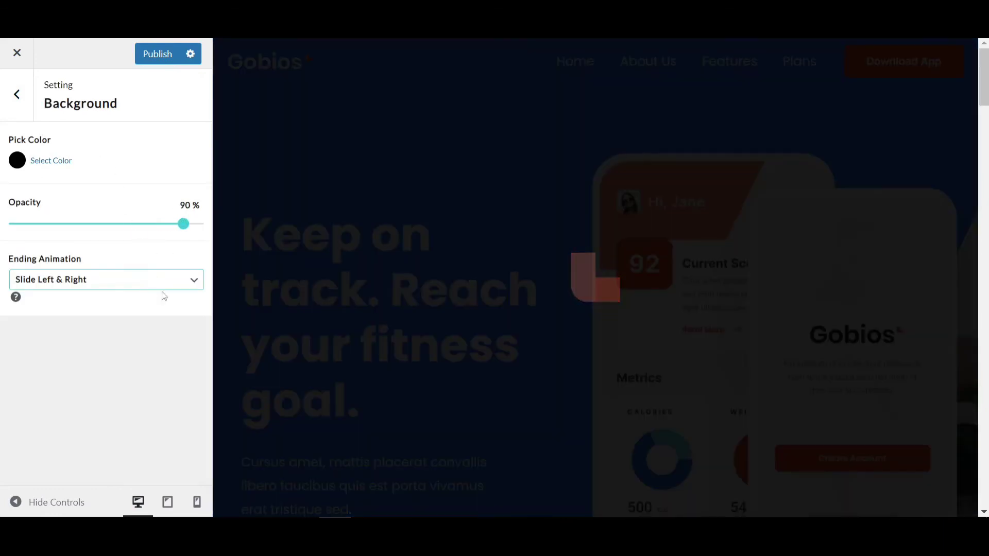
click(157, 55)
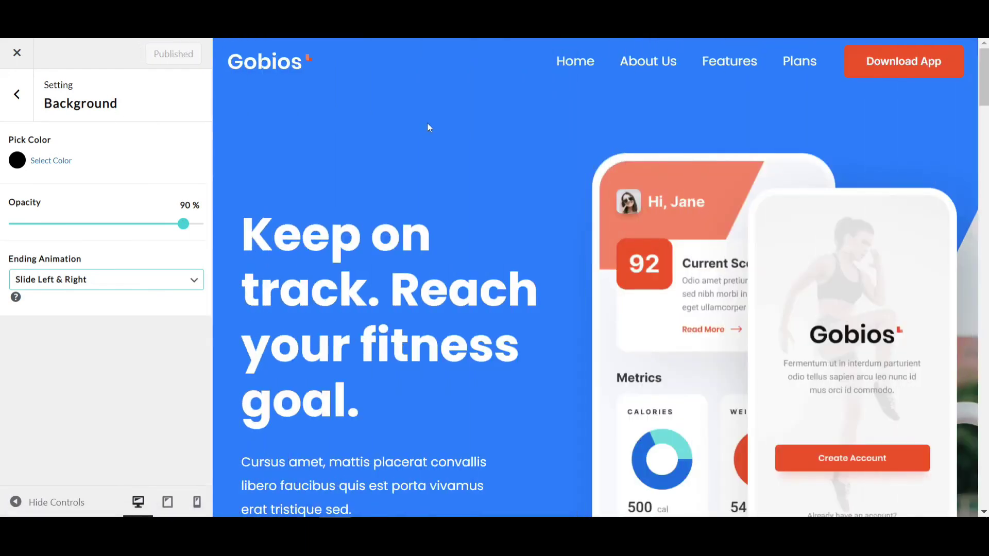